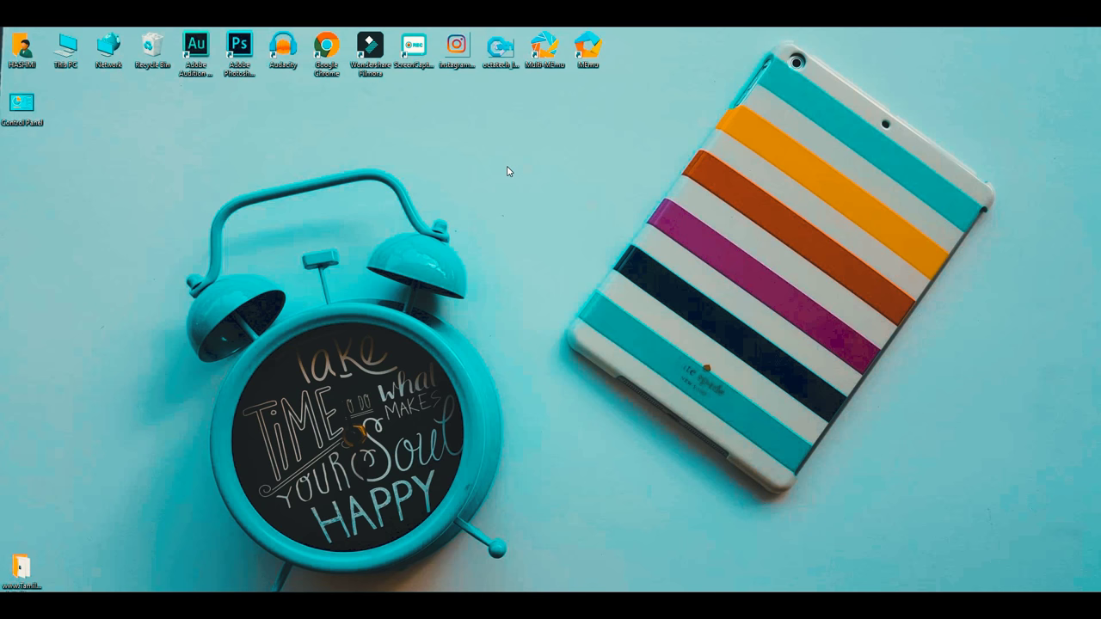
right_click(520, 111)
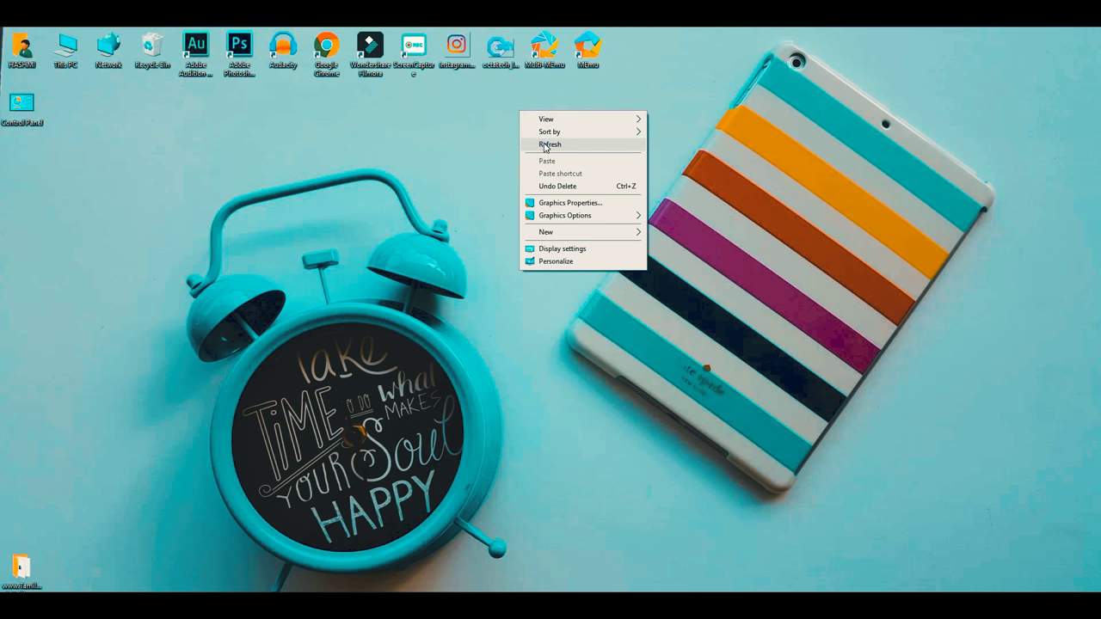
left_click(545, 146)
right_click(499, 119)
left_click(524, 153)
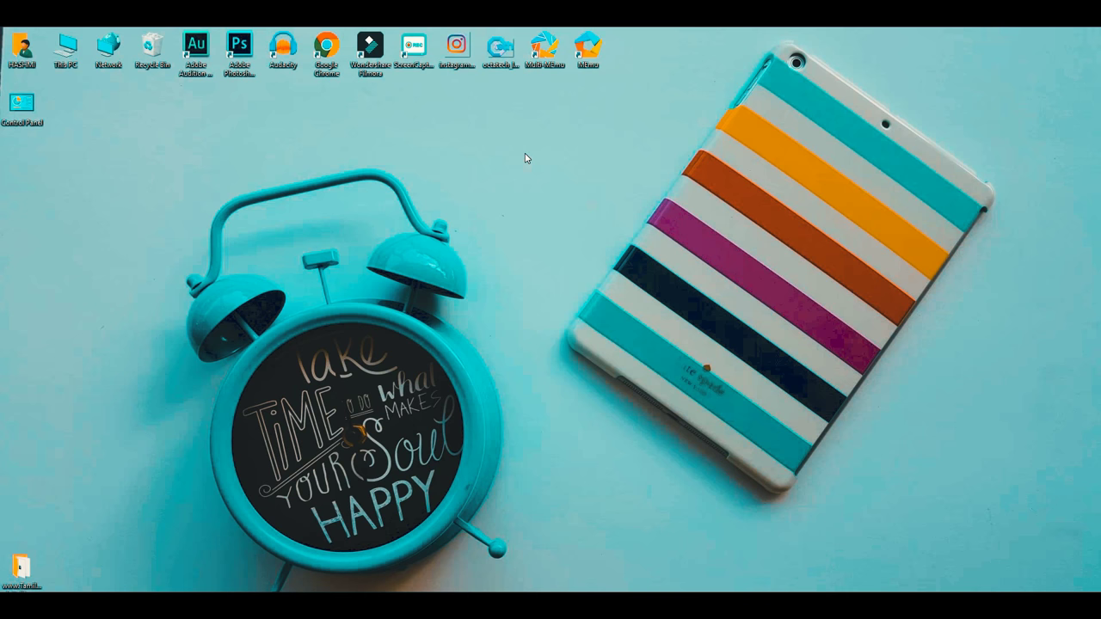
right_click(520, 136)
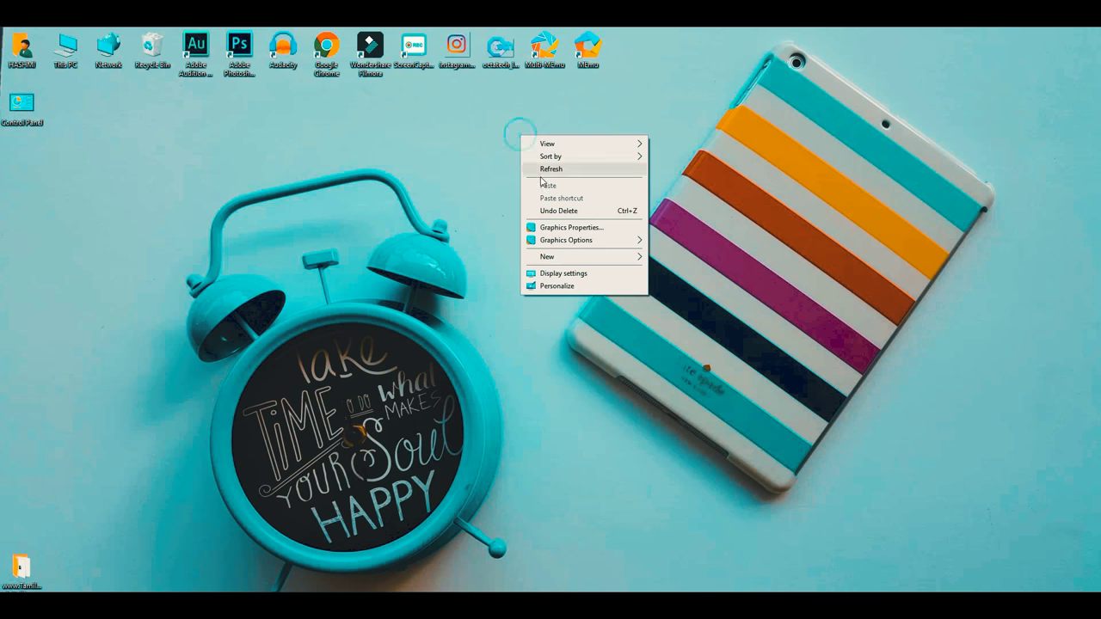
left_click(545, 175)
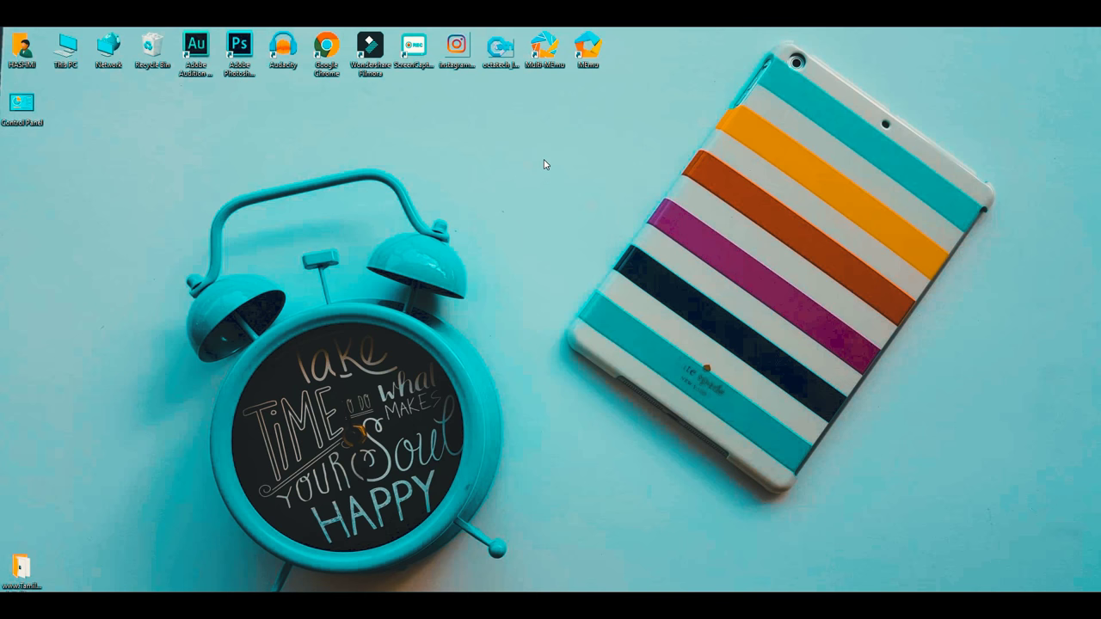
right_click(544, 160)
left_click(558, 193)
right_click(519, 141)
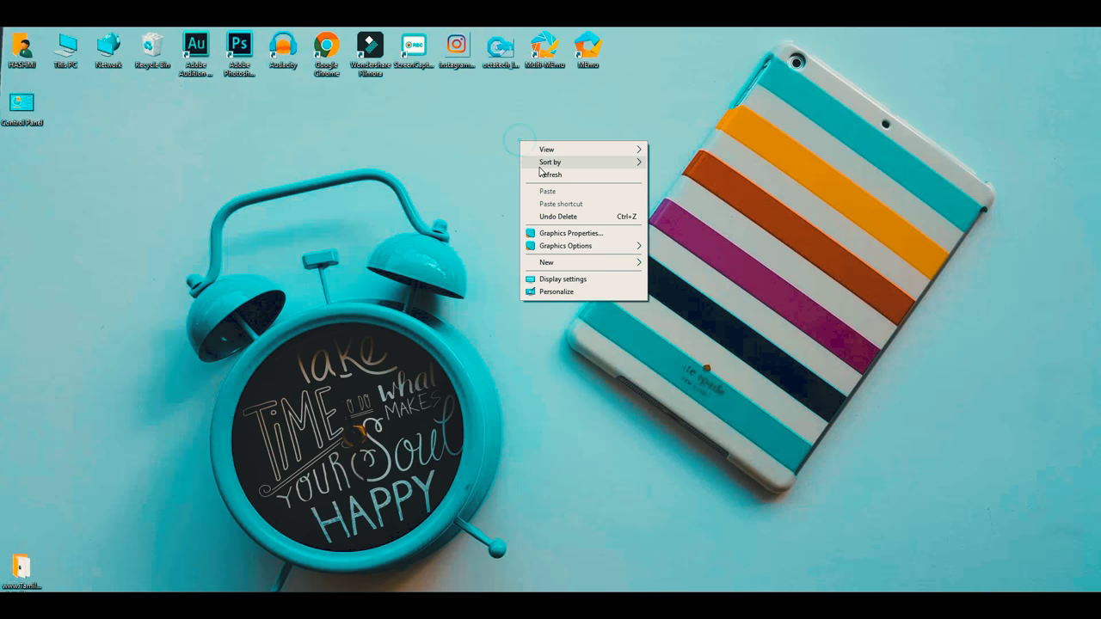
left_click(540, 175)
right_click(531, 121)
left_click(548, 155)
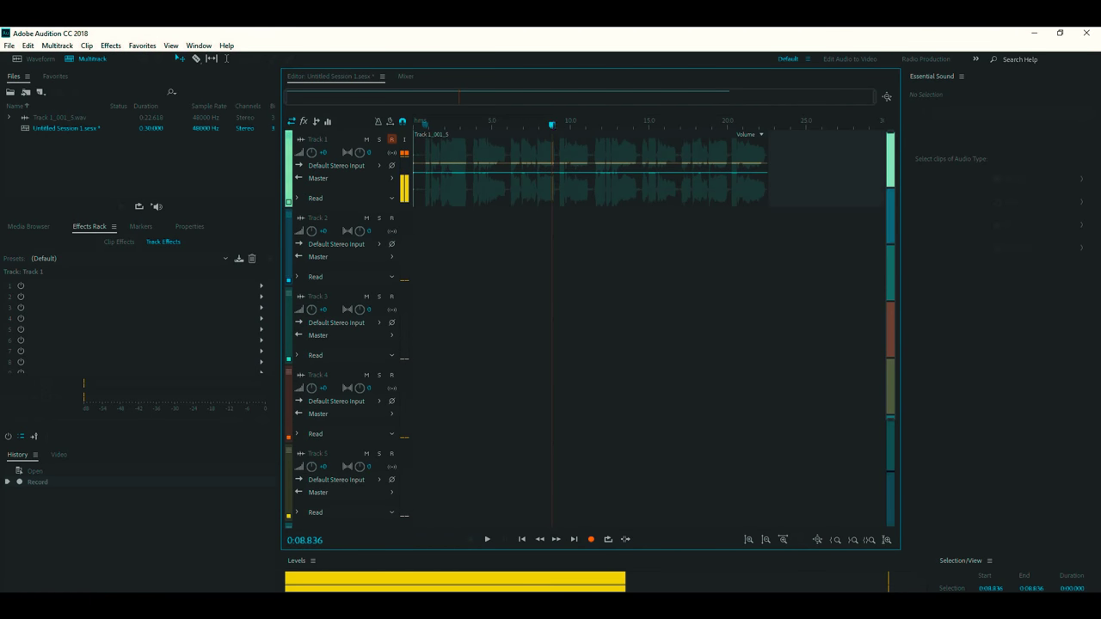
Move the playhead to about 0:00.619 at the start of the Track 1 recording and play it back
left_click_drag(541, 129, 422, 125)
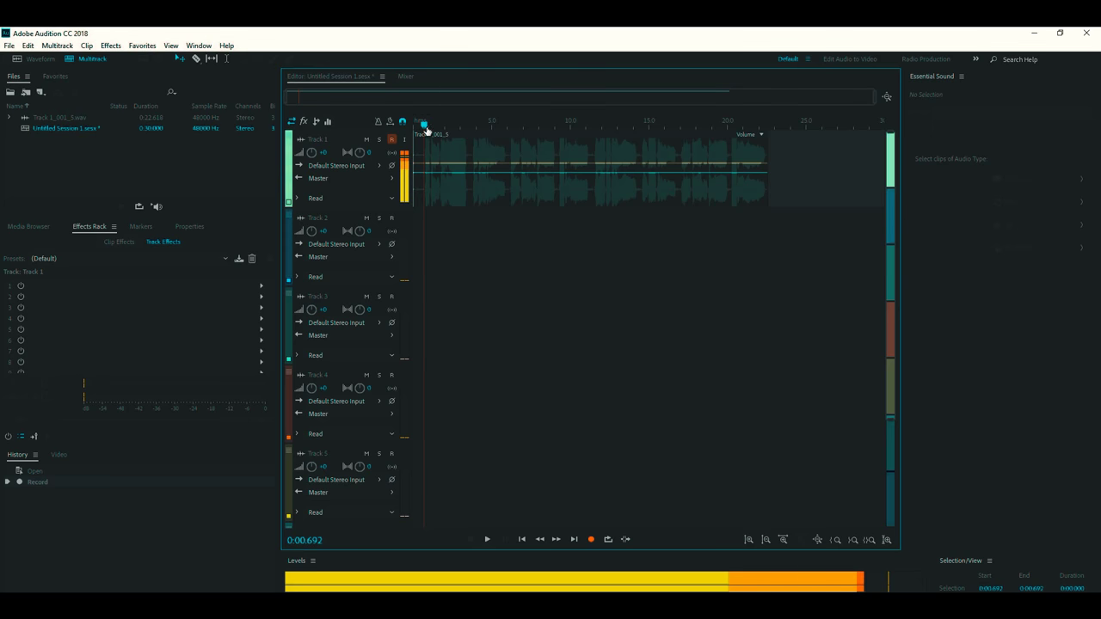
left_click_drag(426, 129, 424, 129)
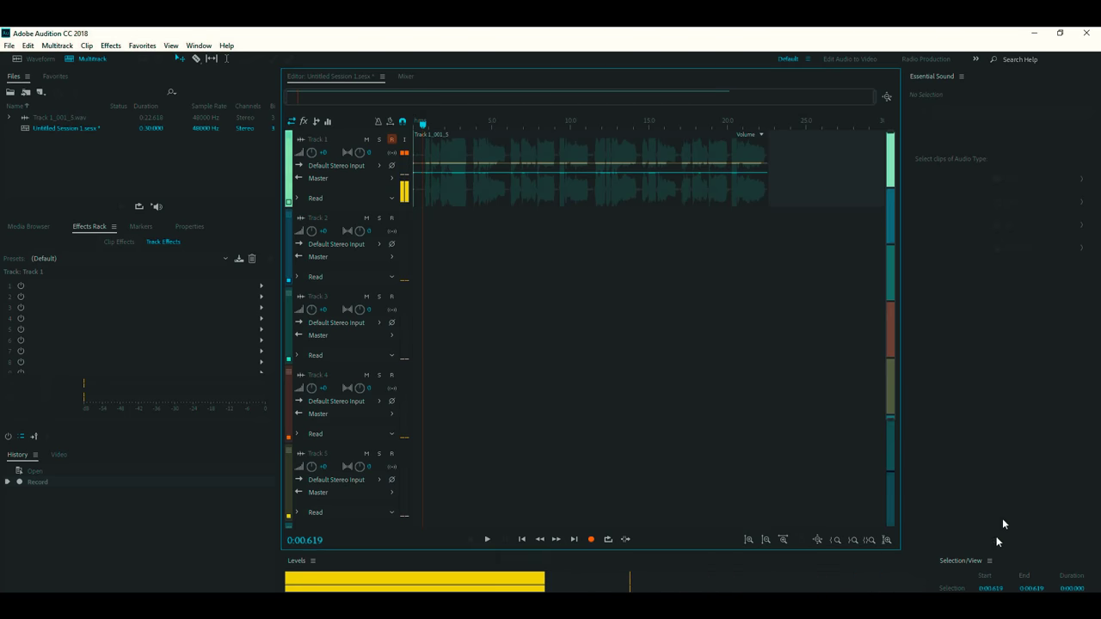
key("space")
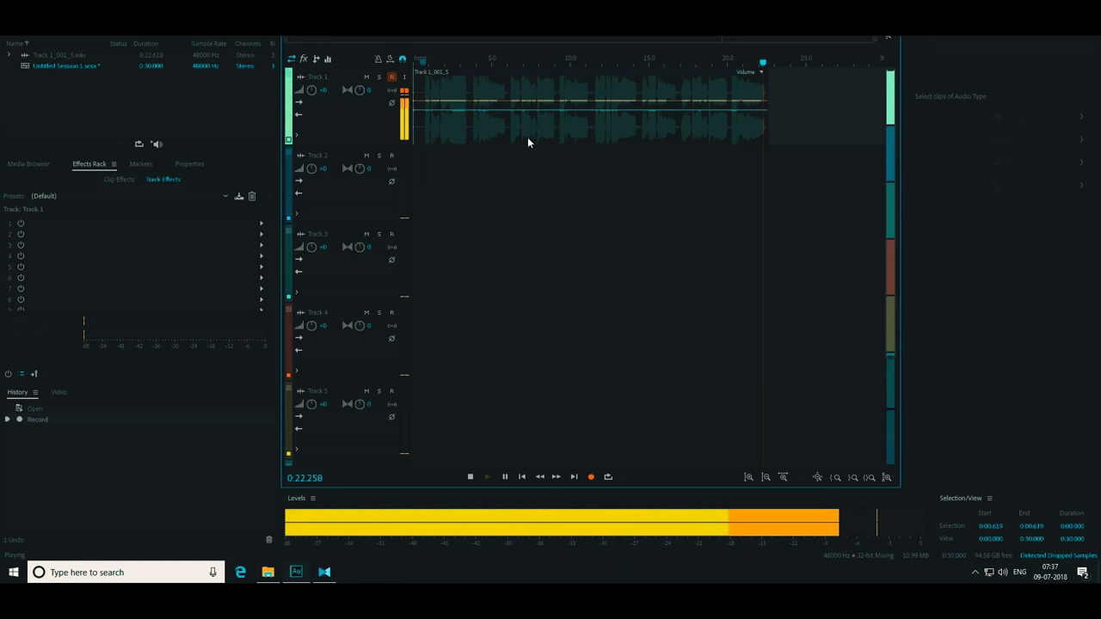
left_click(762, 63)
left_click(547, 163)
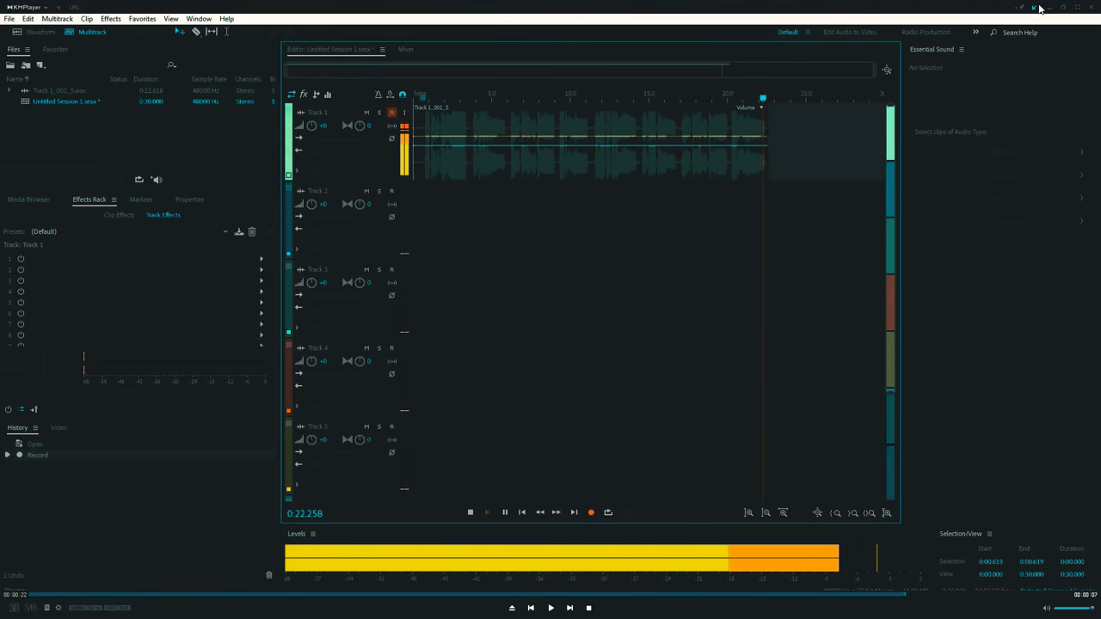
left_click(1046, 9)
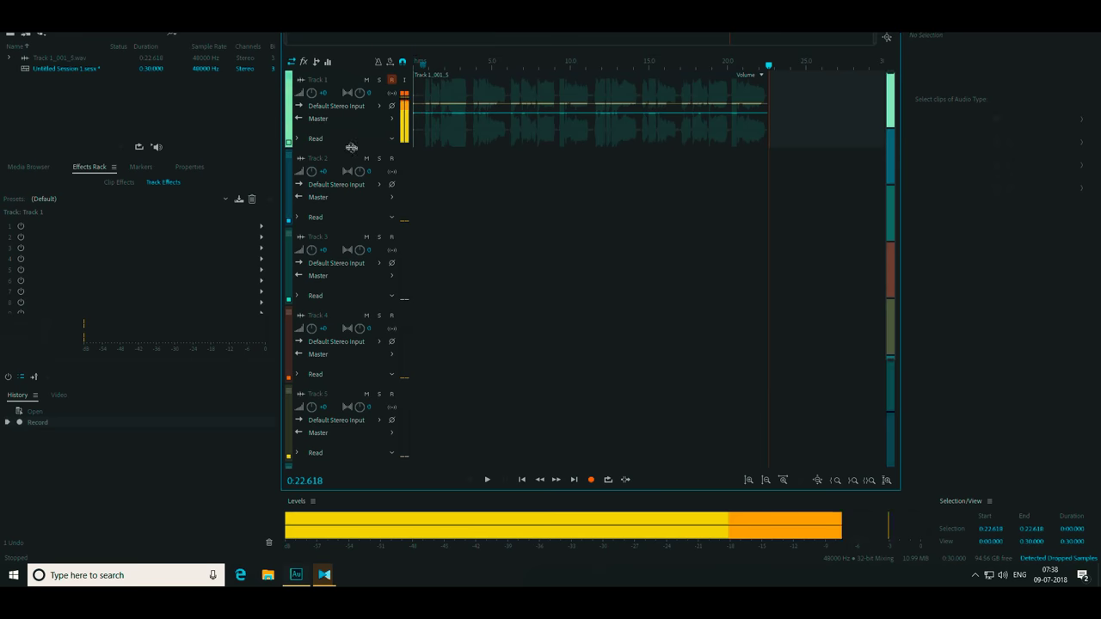
Show the tracks' effect slots and view the Delay and Echo effects available for Track 1
left_click(303, 62)
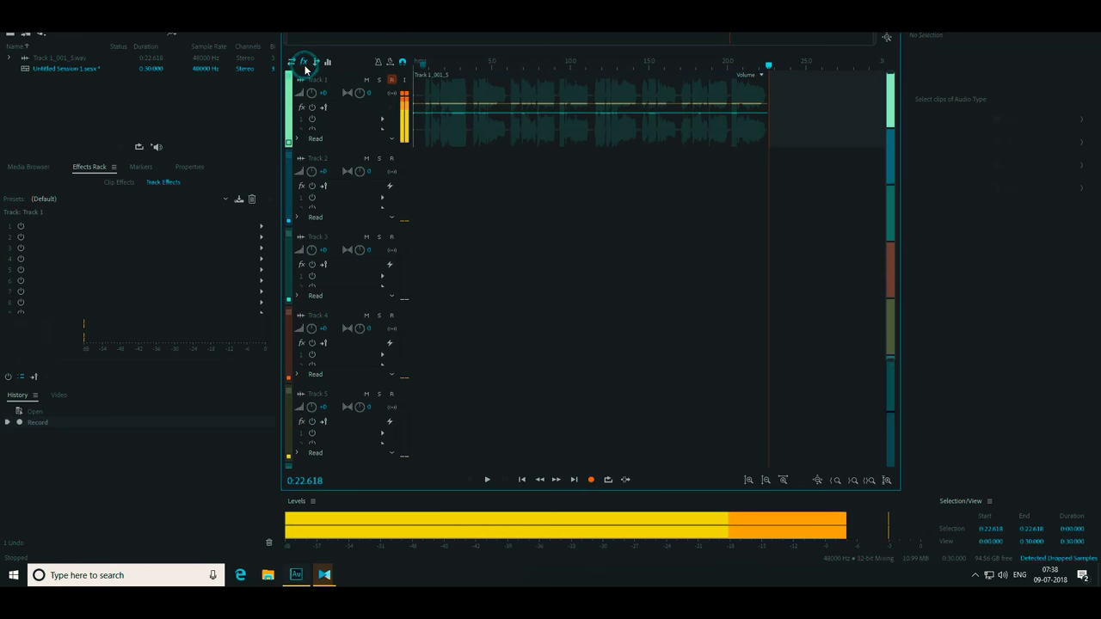
left_click(382, 118)
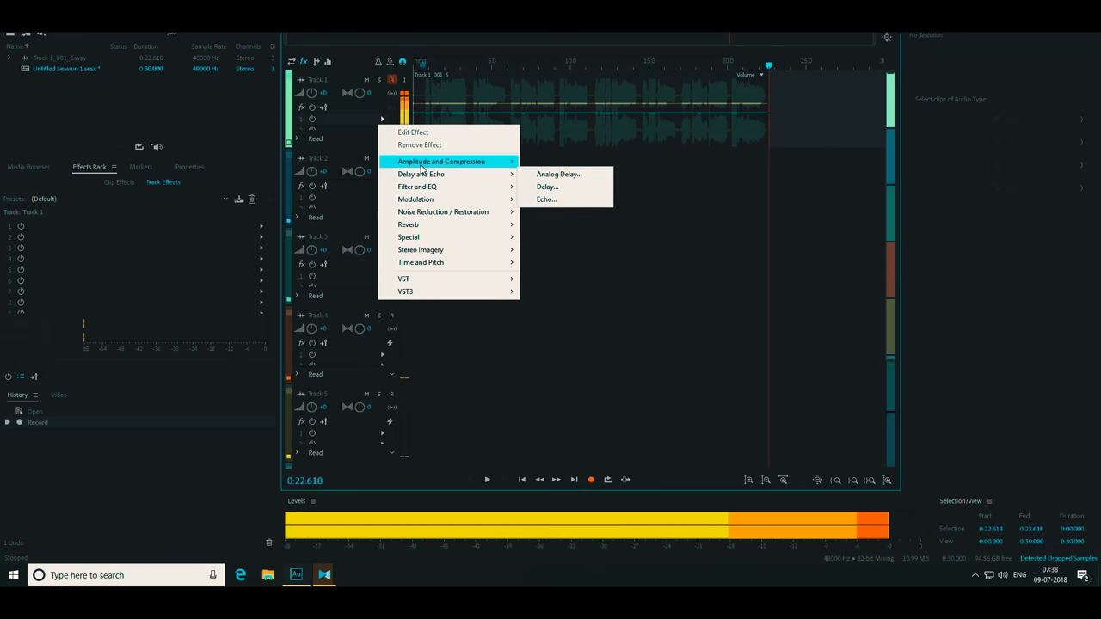
mouse_move(421, 167)
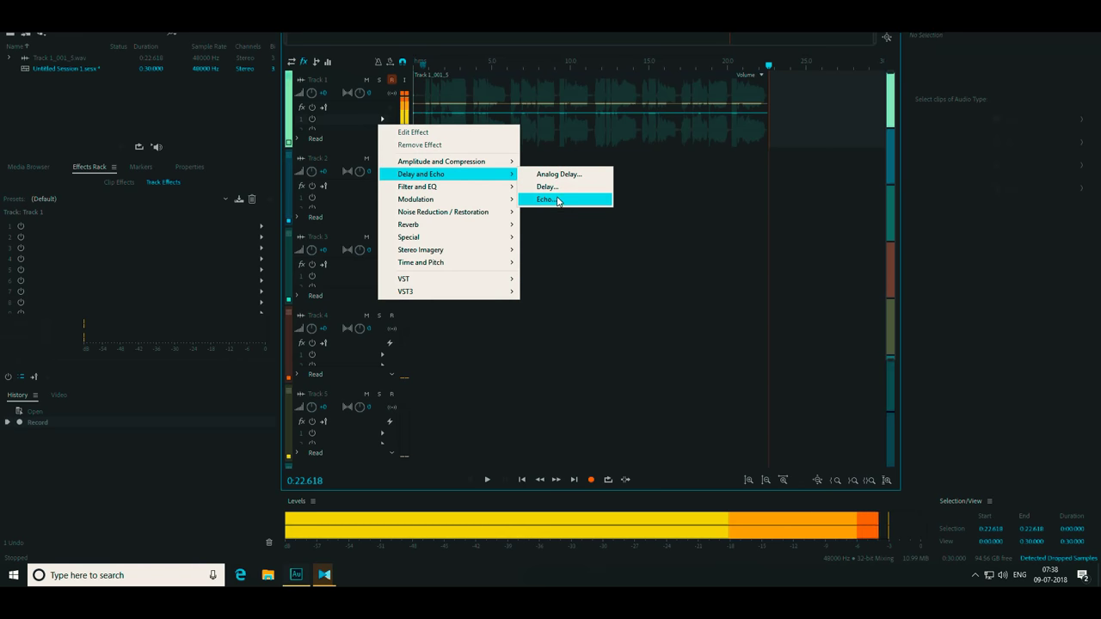
left_click(547, 91)
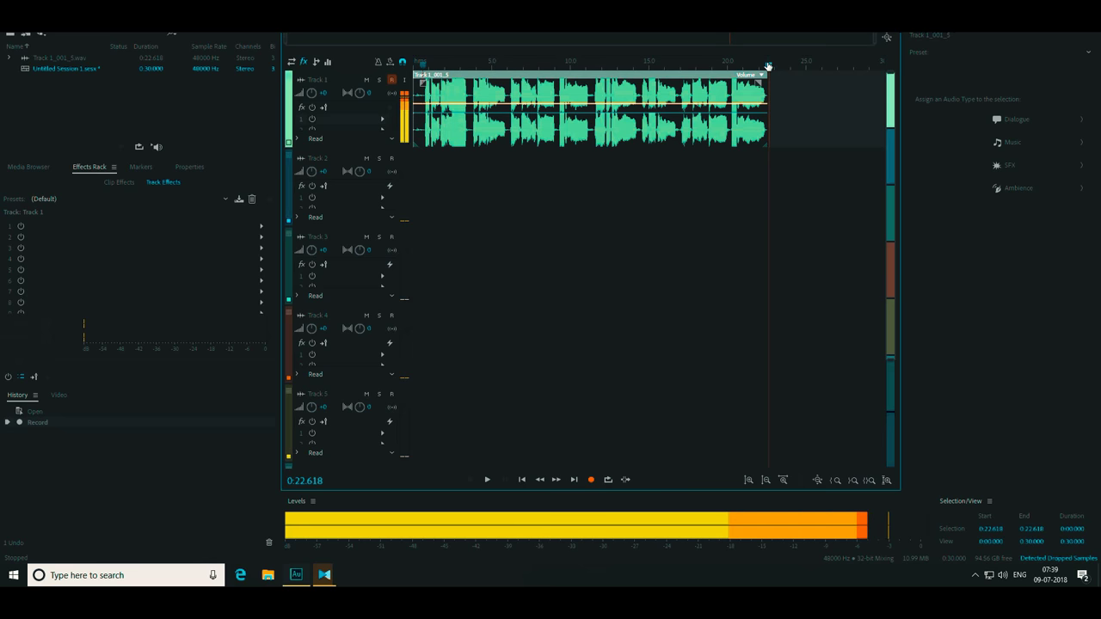
Return the playhead to about 0:00.874 and open the Track 1 clip in the waveform editor
left_click_drag(764, 65, 426, 66)
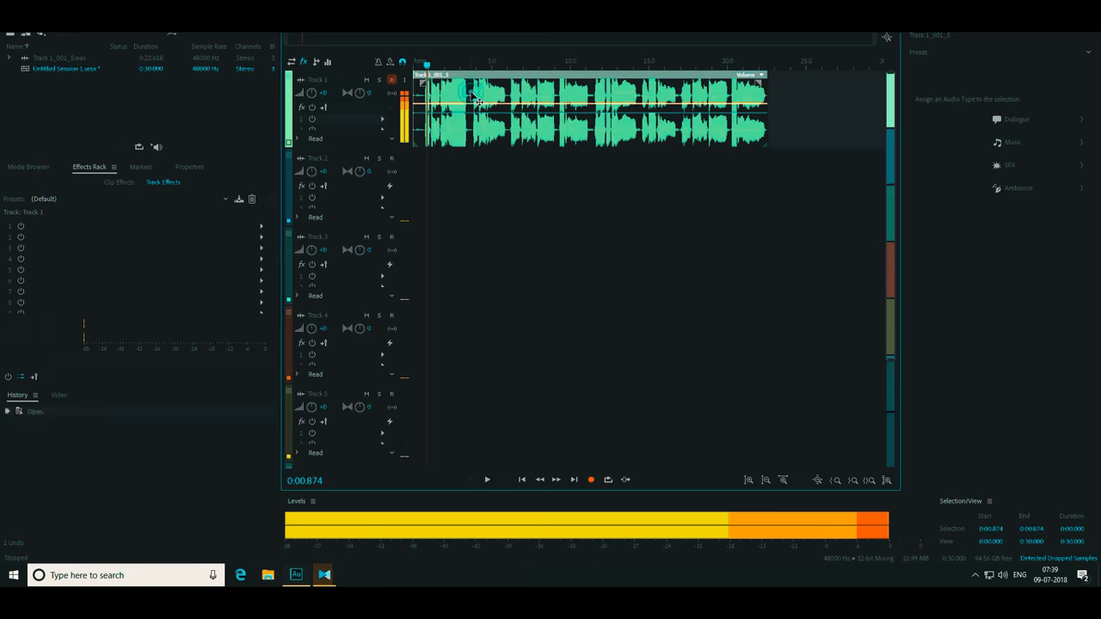
double_click(474, 97)
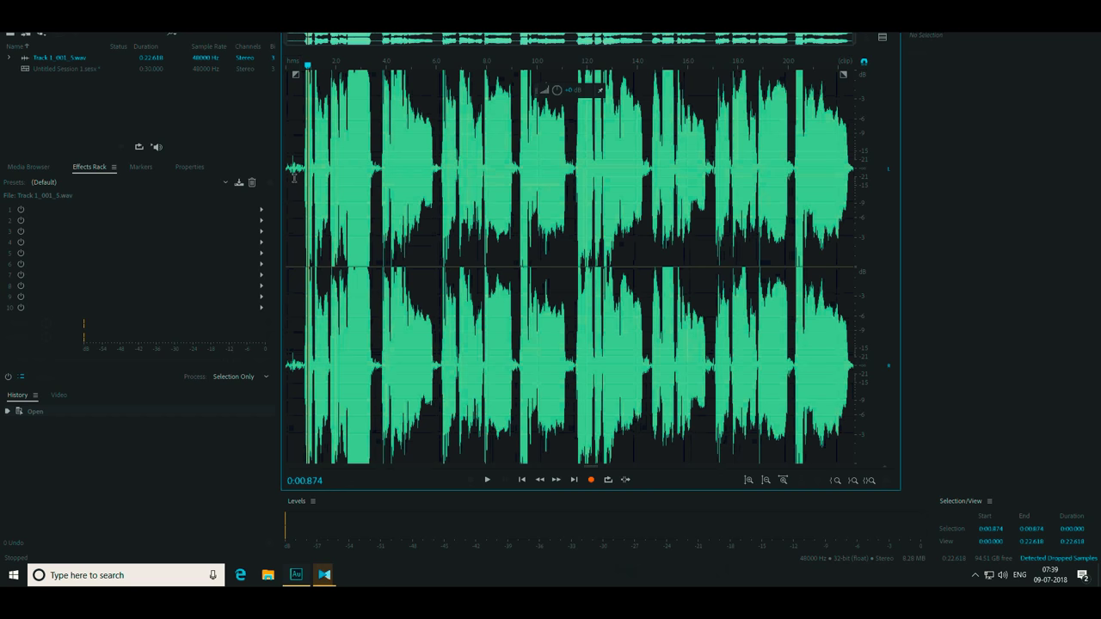
Try selecting parts of the waveform: almost the whole clip, 0:00.593 to 0:03.629, 0:06.000 to 0:09.083, and 0:20.000 to the end
left_click_drag(294, 176, 884, 280)
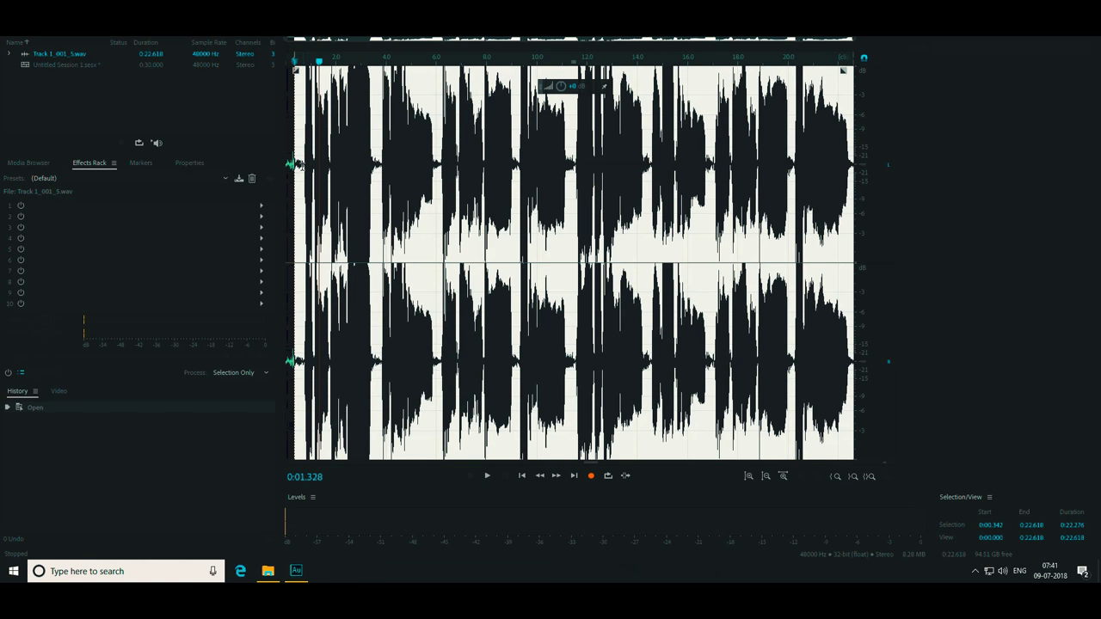
left_click(301, 170)
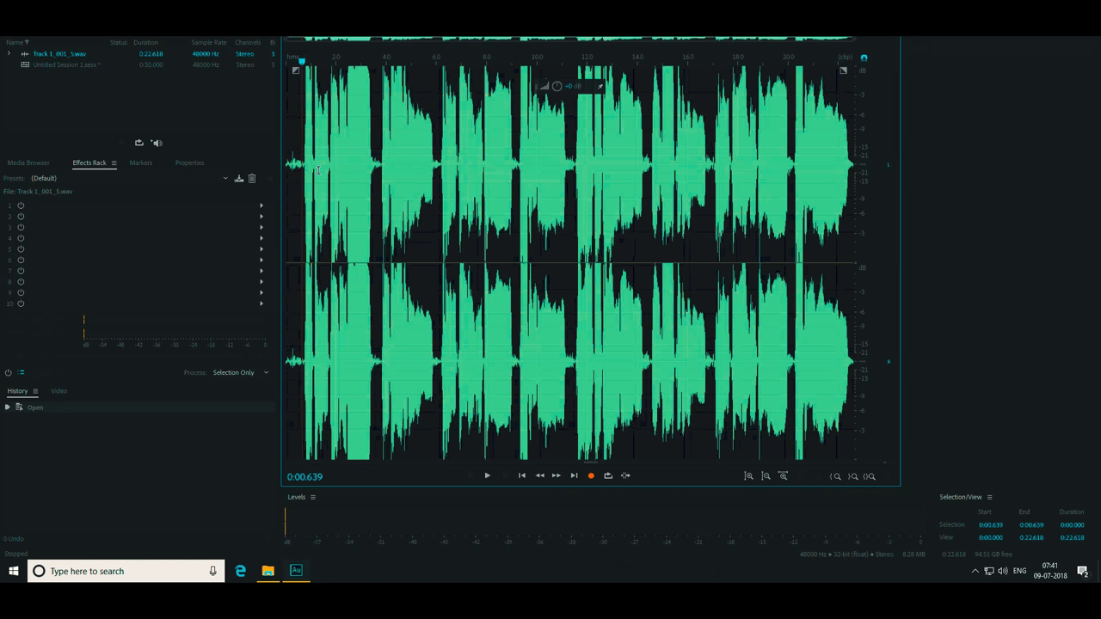
left_click_drag(300, 170, 375, 186)
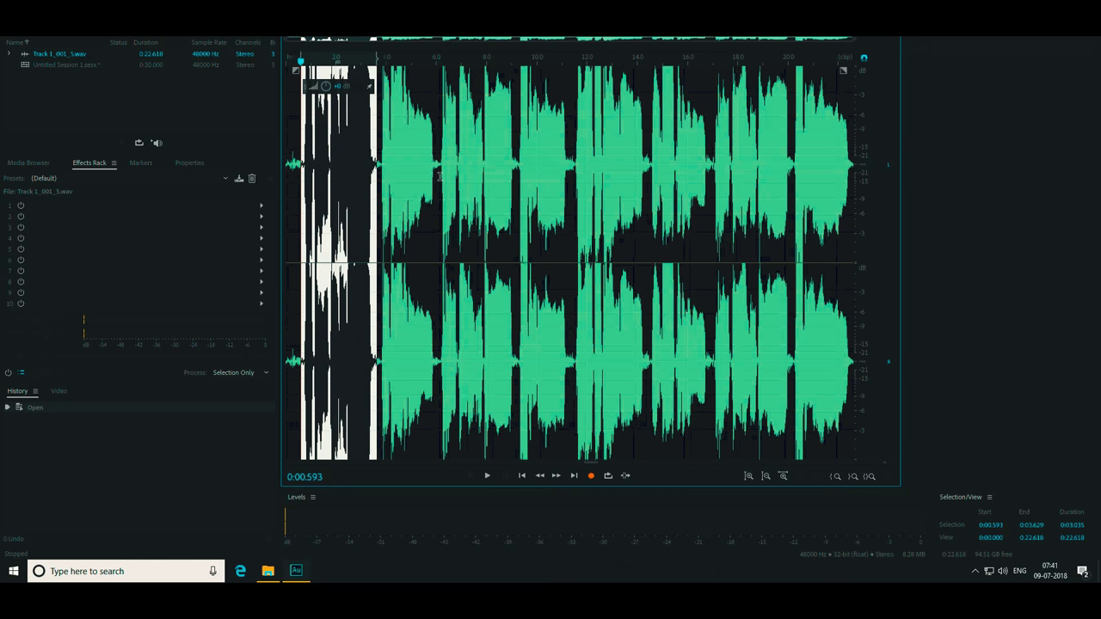
left_click_drag(437, 177, 513, 204)
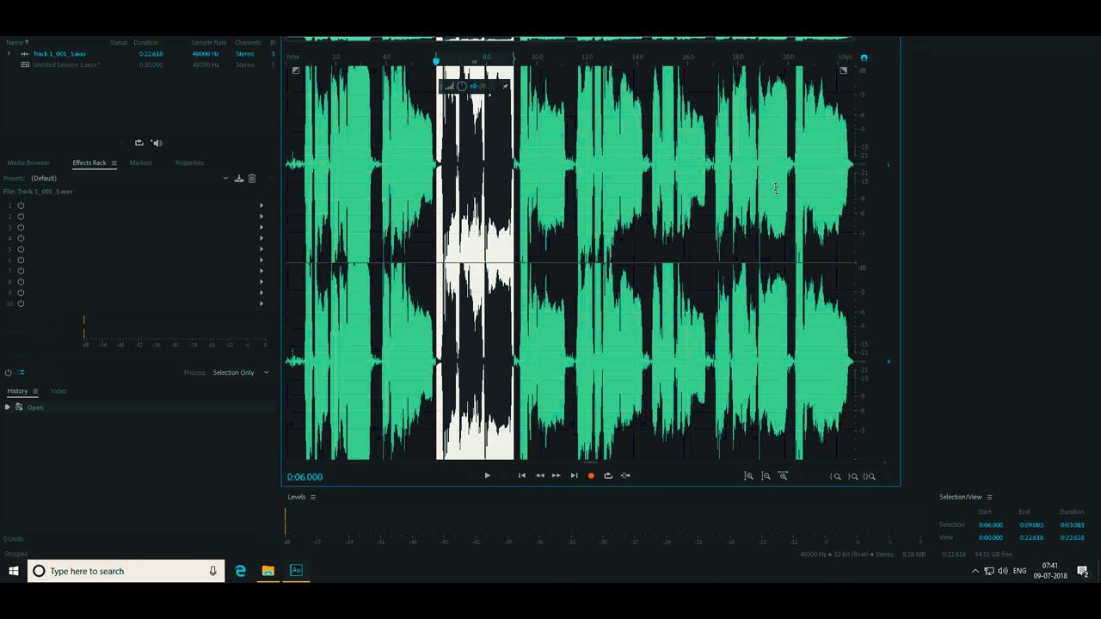
left_click_drag(790, 172, 854, 198)
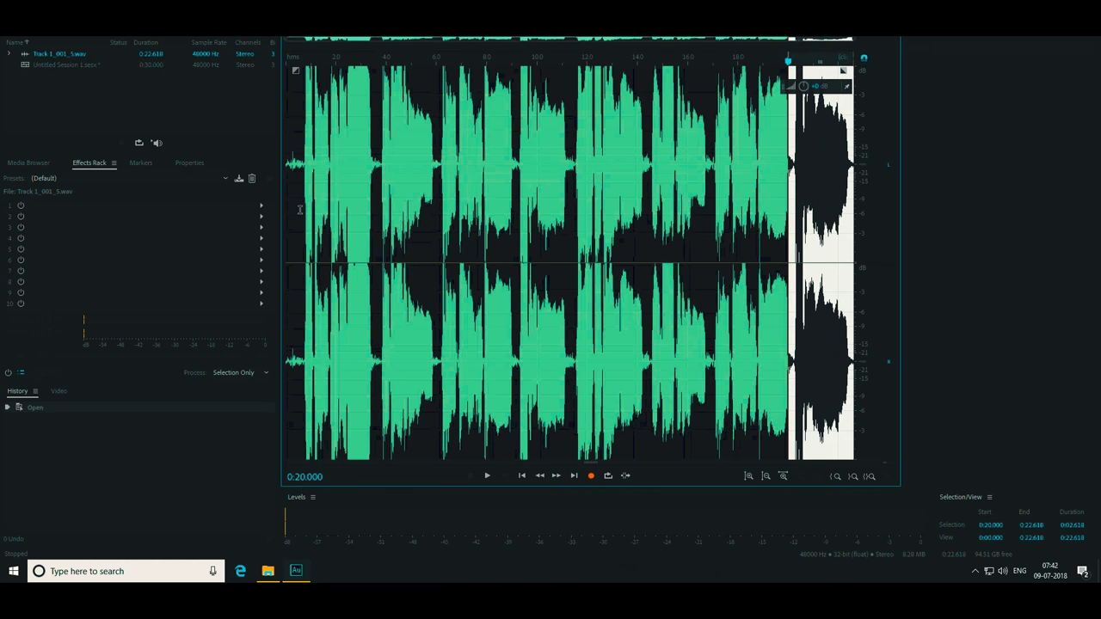
left_click_drag(299, 211, 860, 246)
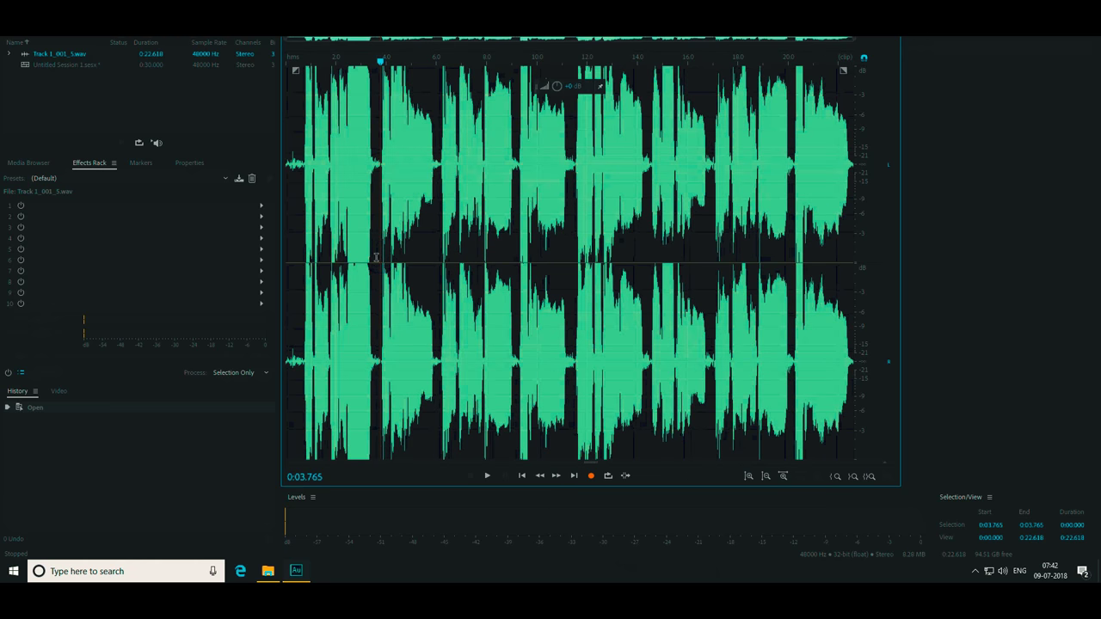
Select the entire waveform and add the Echo effect to the first slot of the effects rack
key("ctrl+a")
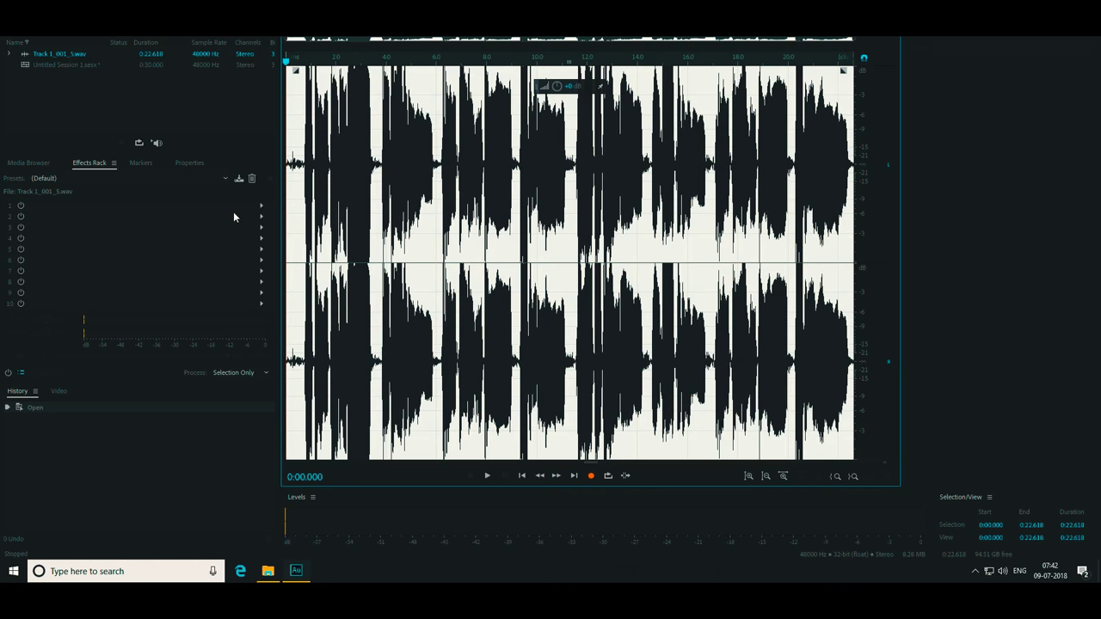
left_click(263, 208)
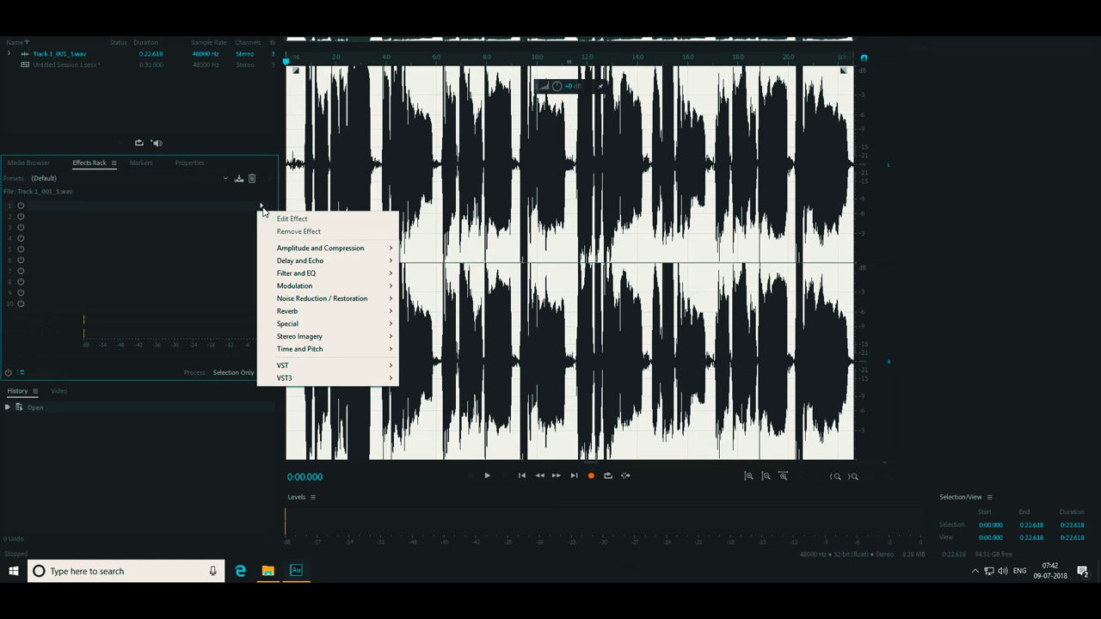
mouse_move(311, 263)
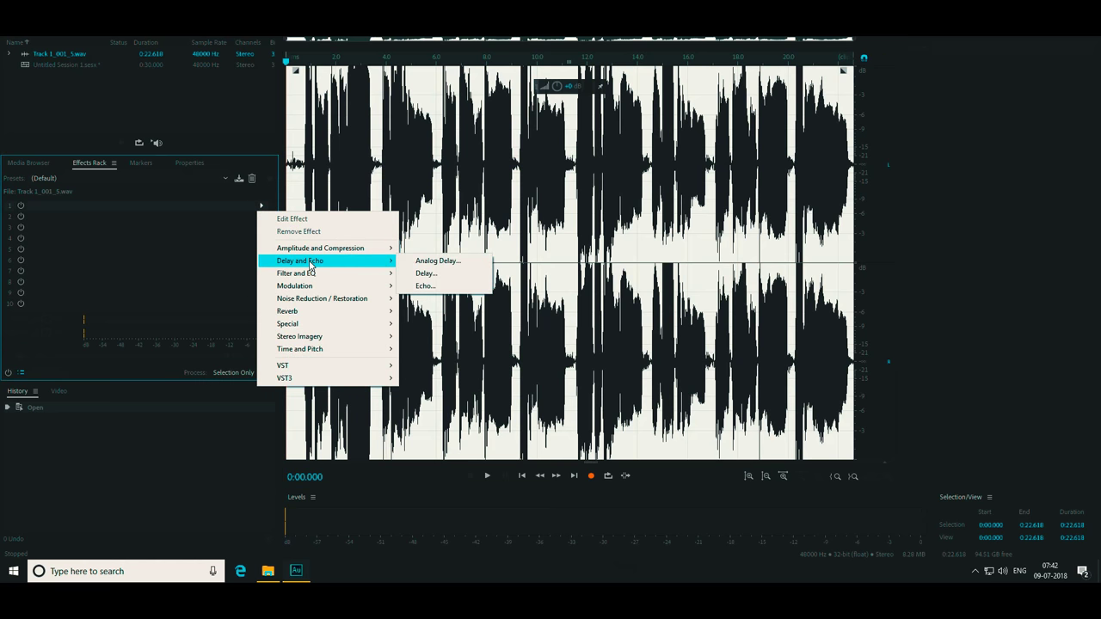
left_click(432, 289)
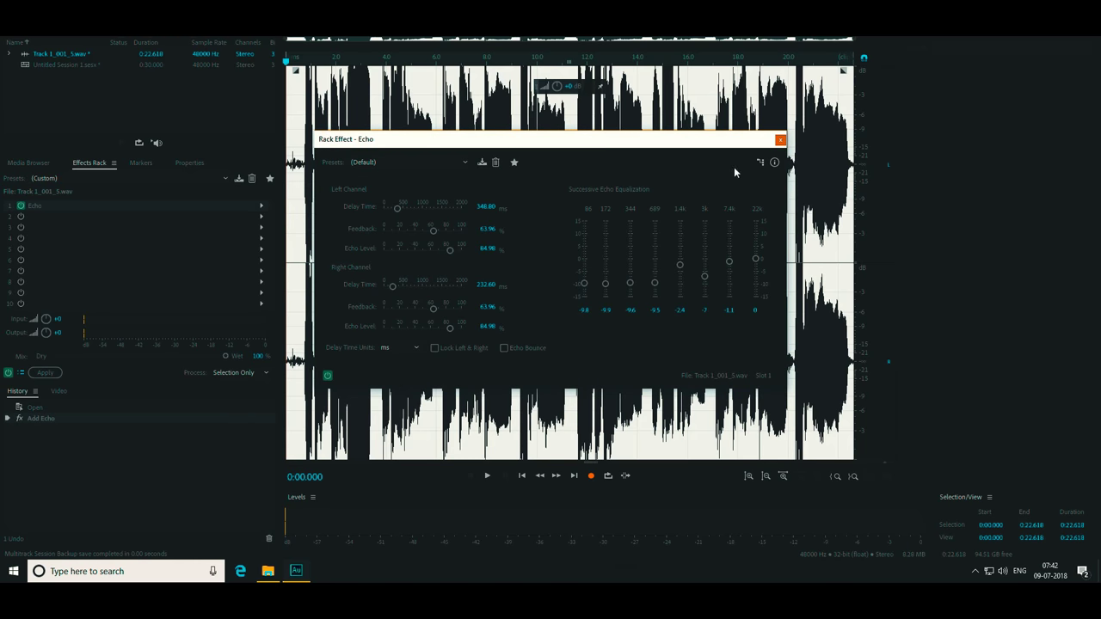
Try the Analog Delay preset on the Echo effect, and return to the (Default) preset
left_click(464, 162)
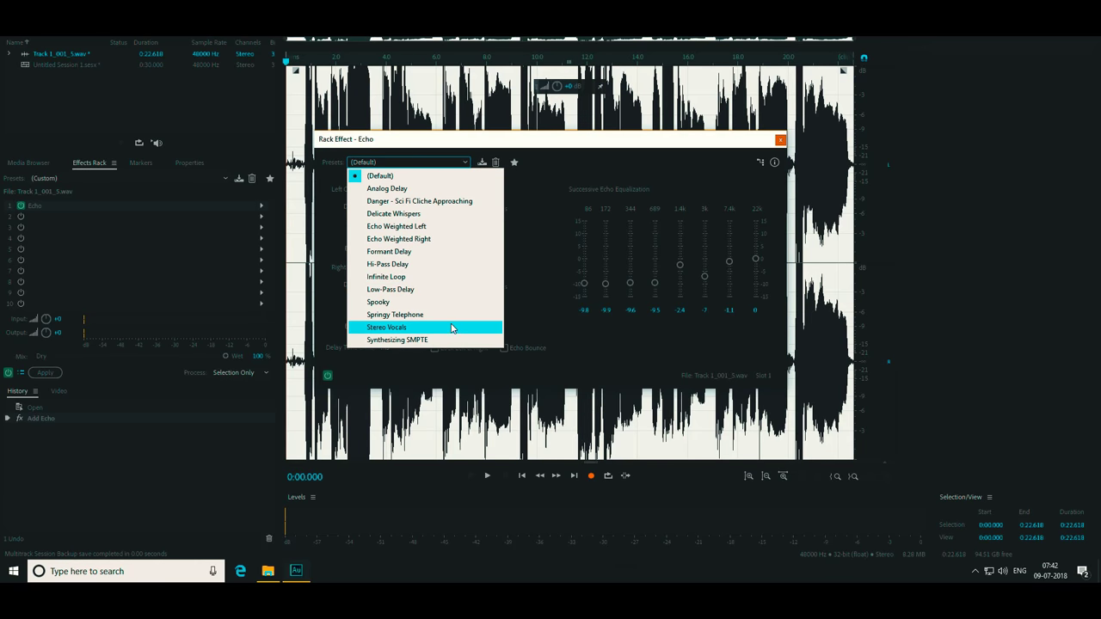
left_click(413, 189)
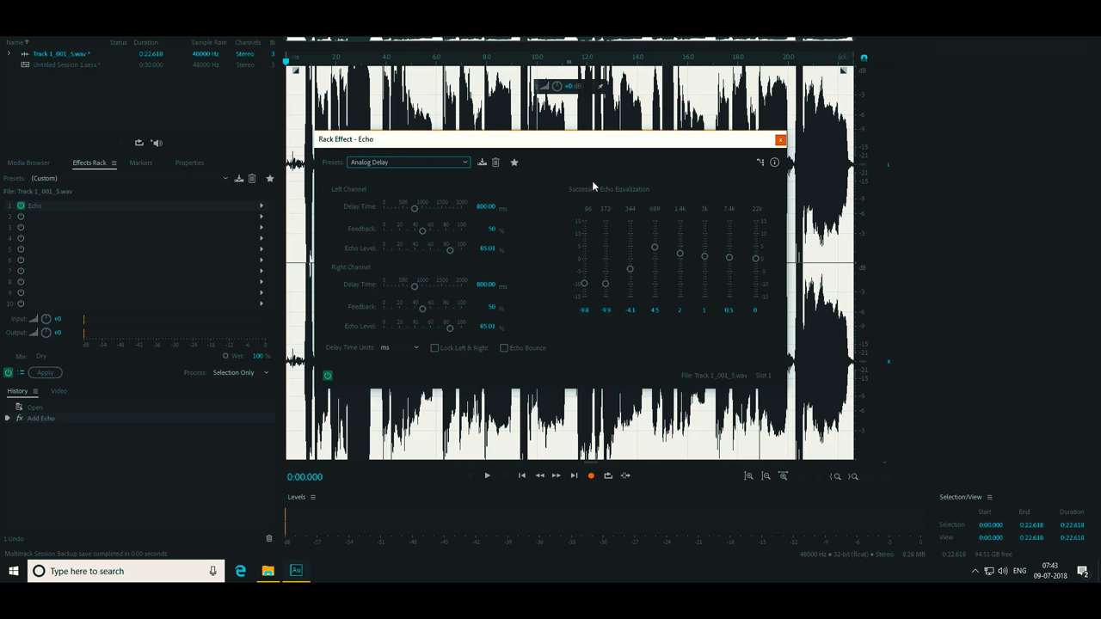
left_click(462, 162)
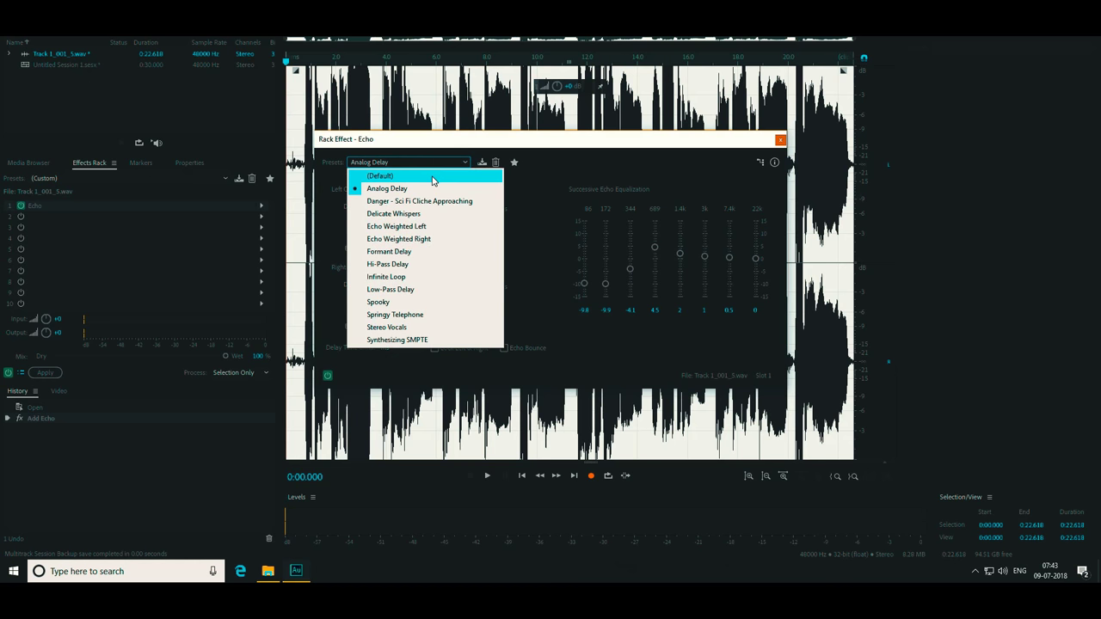
left_click(432, 177)
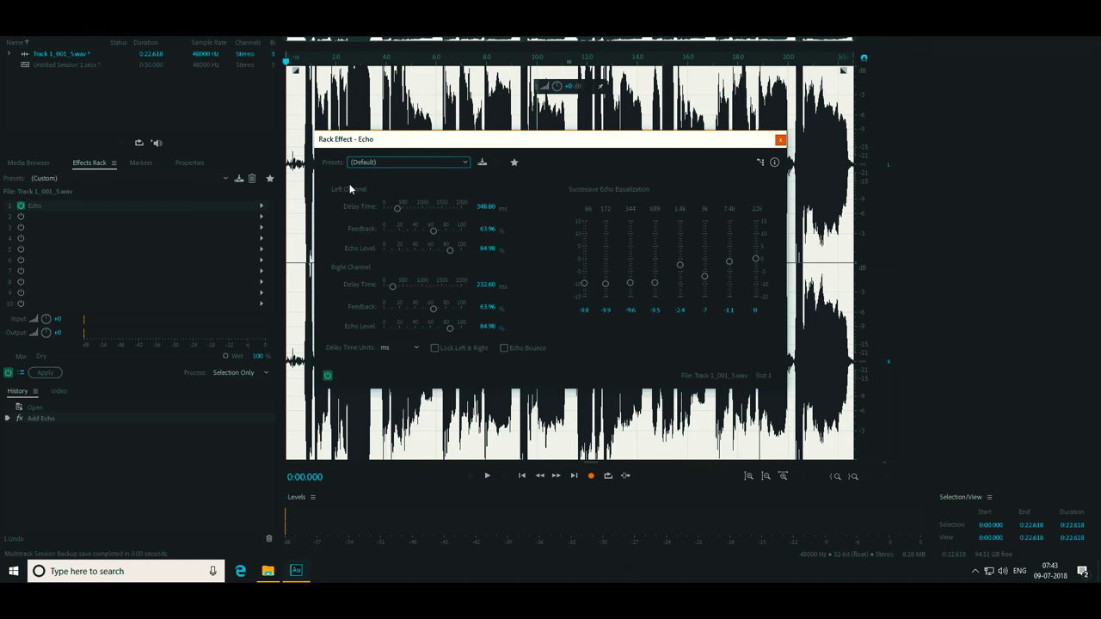
Look through the available Echo presets and keep (Default) selected
left_click(409, 164)
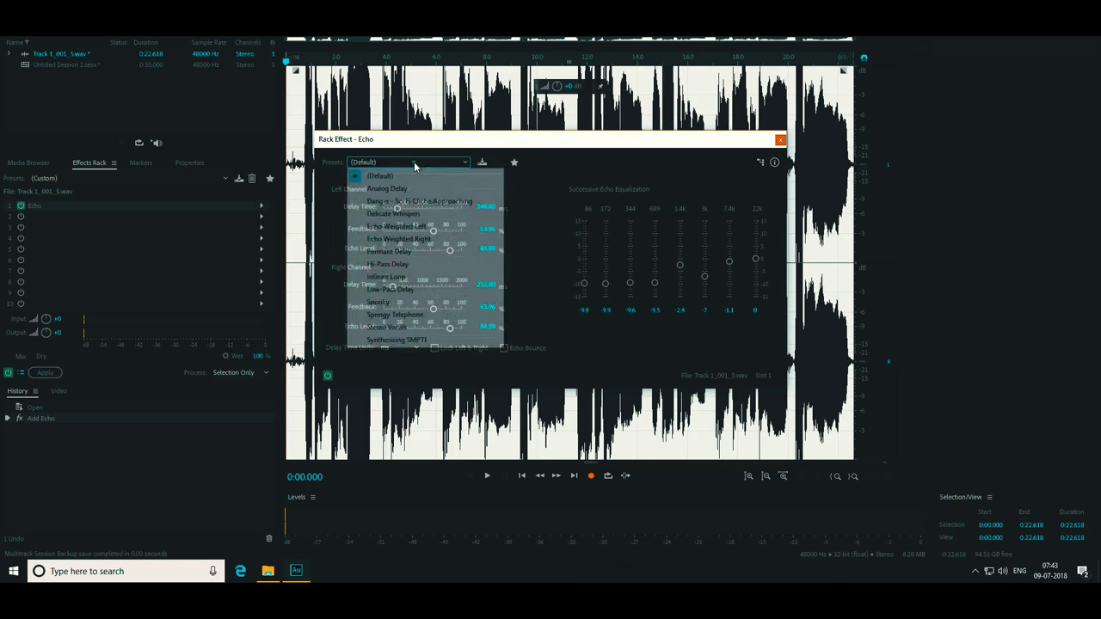
left_click(412, 164)
left_click(413, 163)
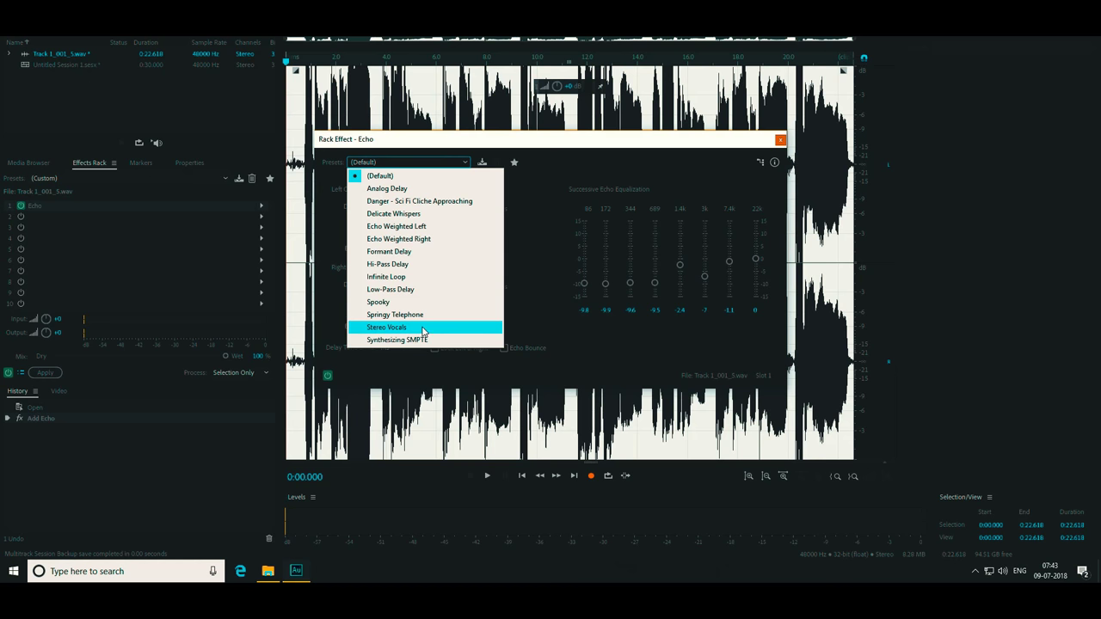
left_click(397, 179)
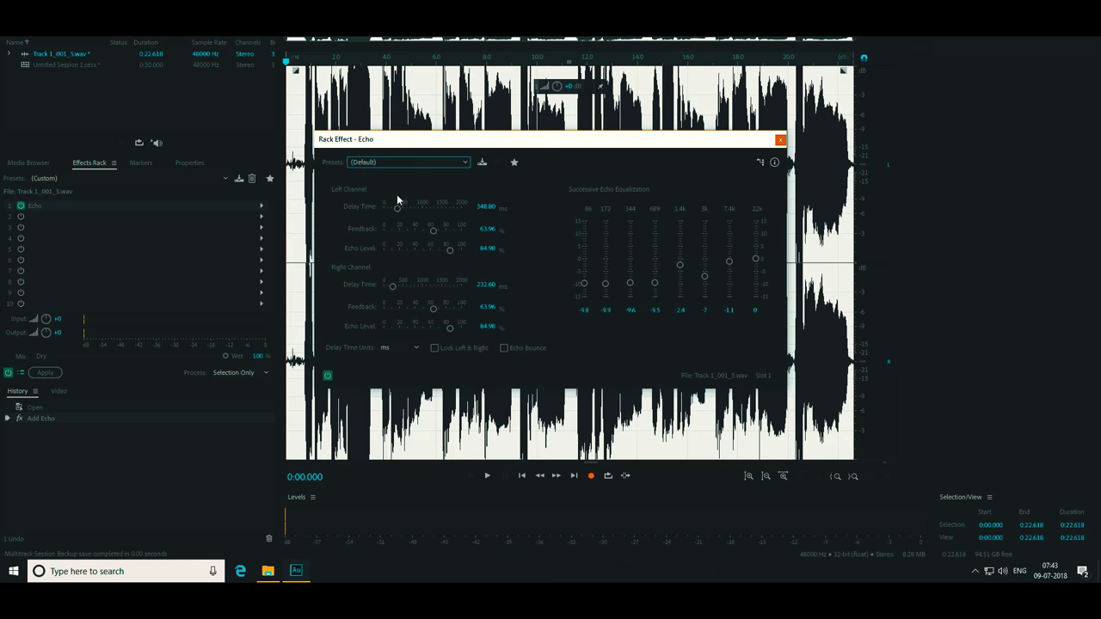
Try adjusting the left channel's delay time, and restore the Echo effect's (Default) preset
mouse_move(397, 213)
left_mouse_down()
mouse_move(411, 213)
mouse_move(398, 212)
left_mouse_up()
left_click(422, 162)
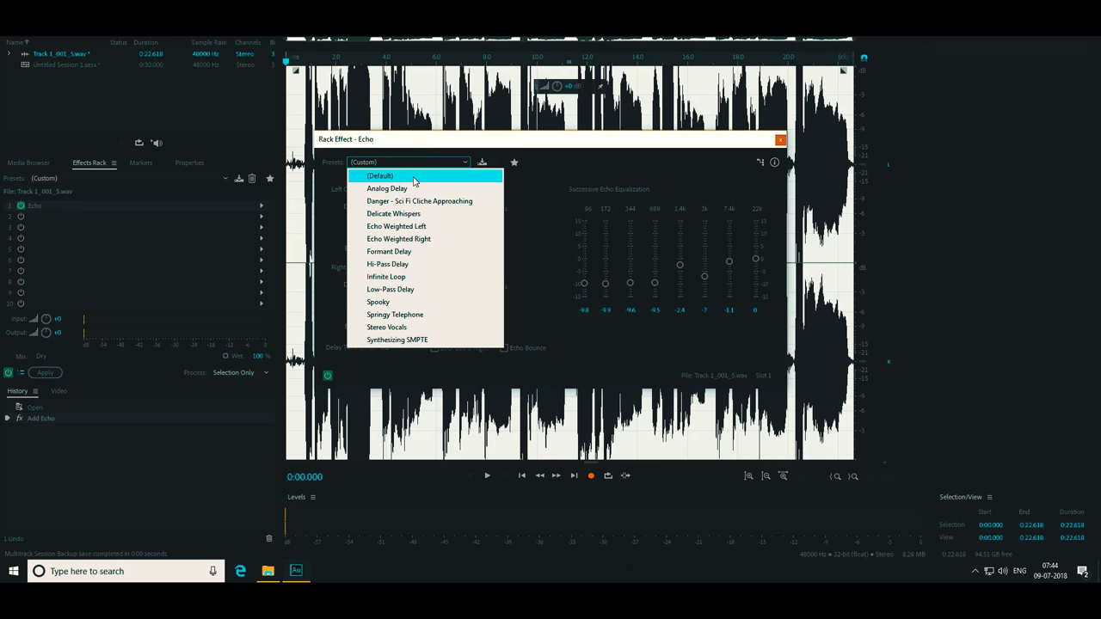
left_click(420, 174)
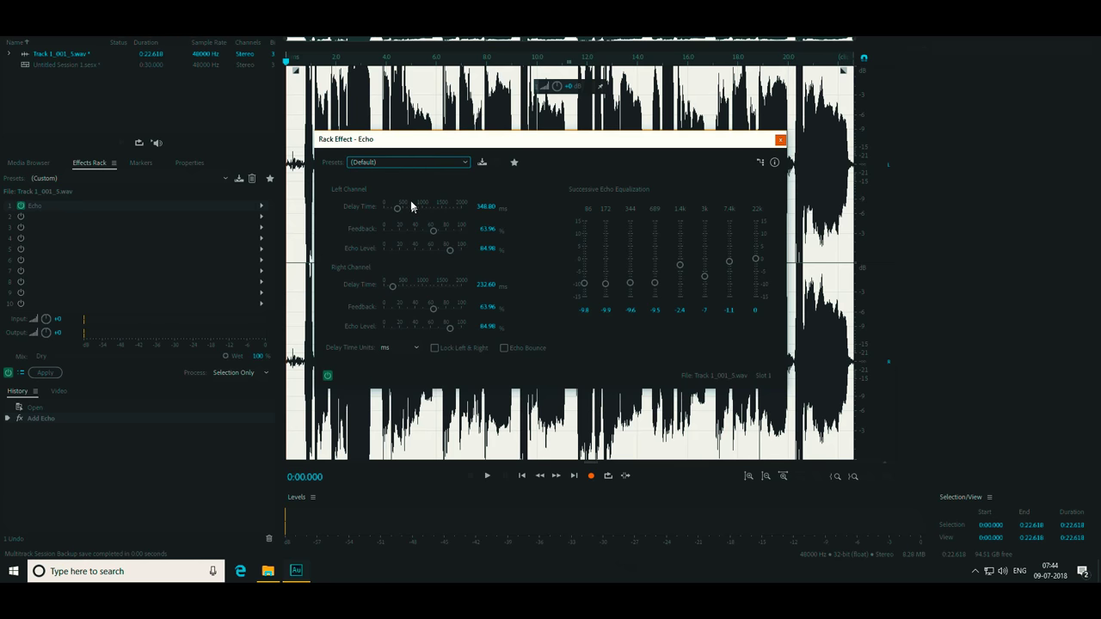
Close the Echo settings and apply the effects rack to the entire selected waveform
left_click(780, 140)
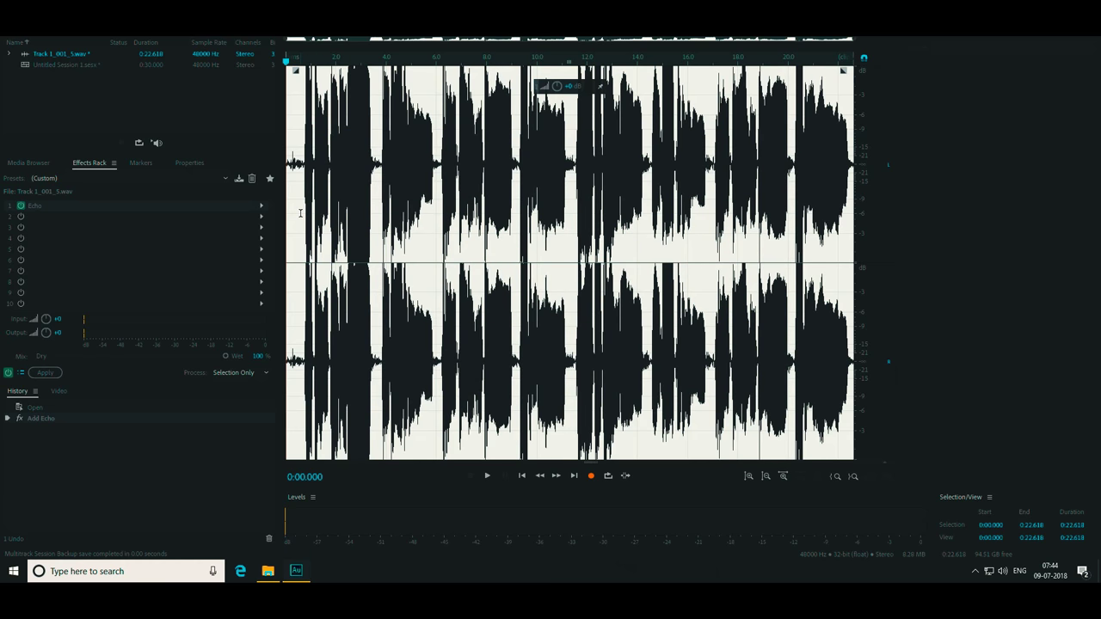
left_click(51, 376)
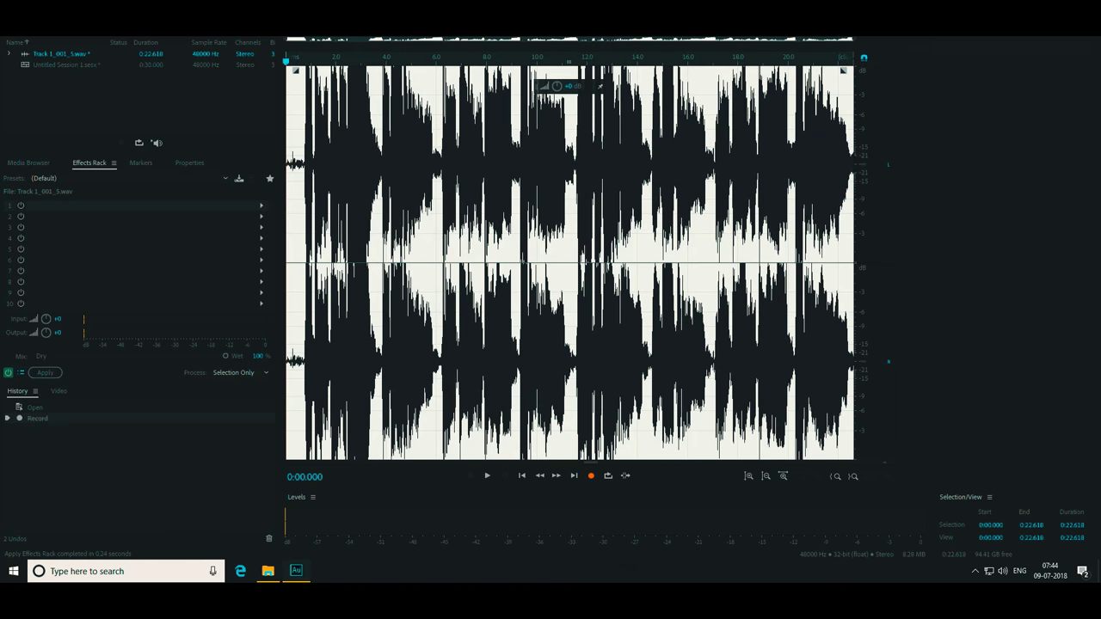
Compare the processed clip in the multitrack session and the waveform editor, and return to the multitrack session
key("0")
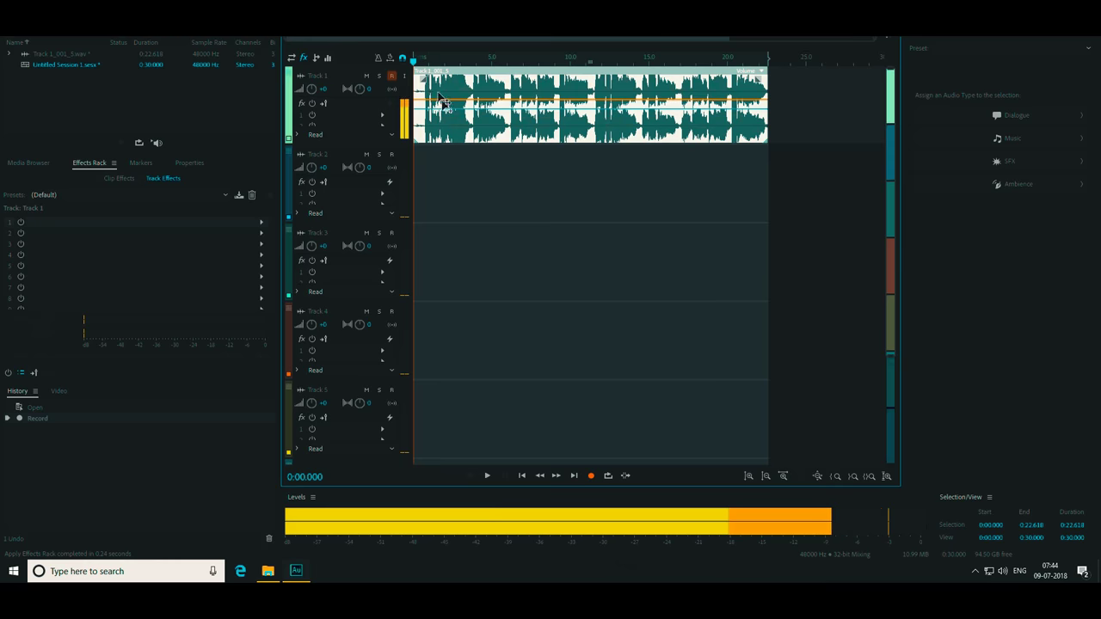
key("9")
left_click(444, 133)
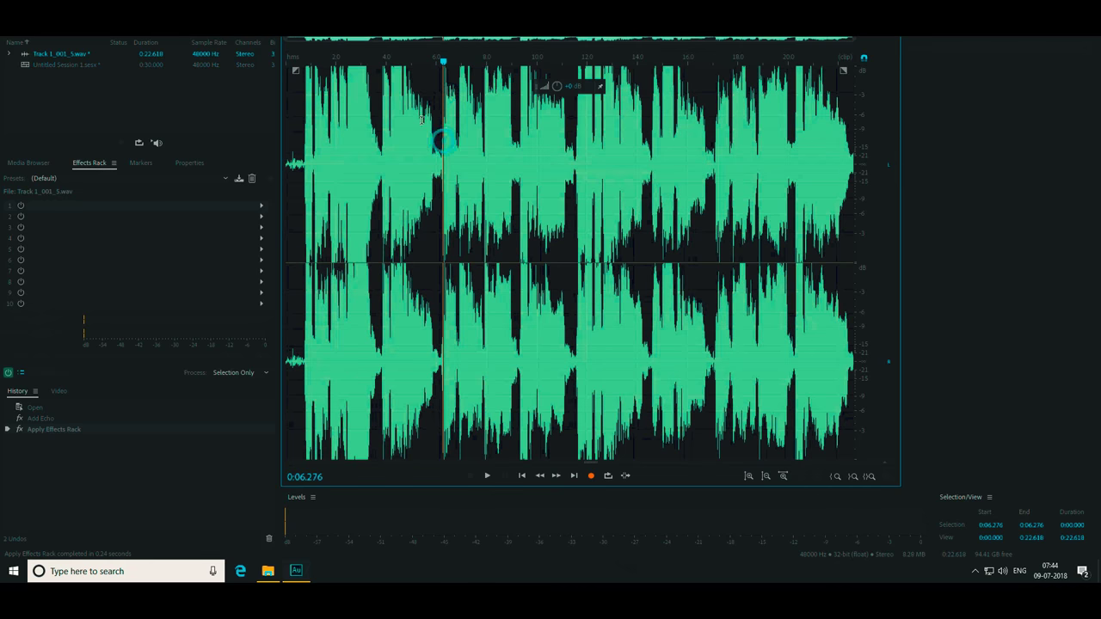
key("0")
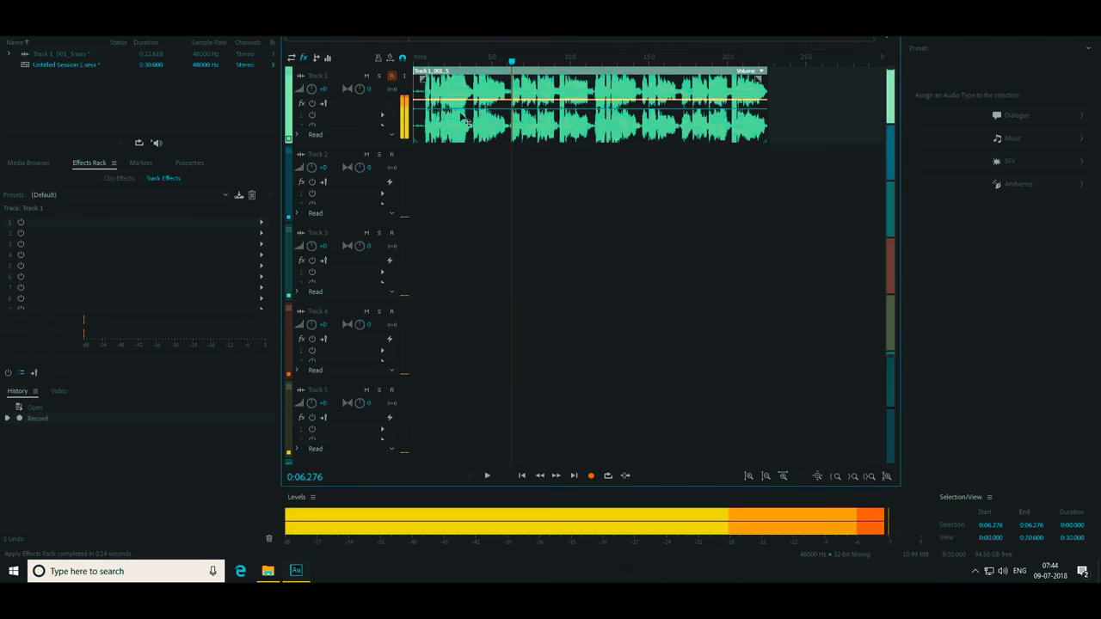
Play the multitrack session from 0:00.583 to about 0:22, stop it, and move the playhead back to 0:01.057
left_click_drag(511, 64, 421, 61)
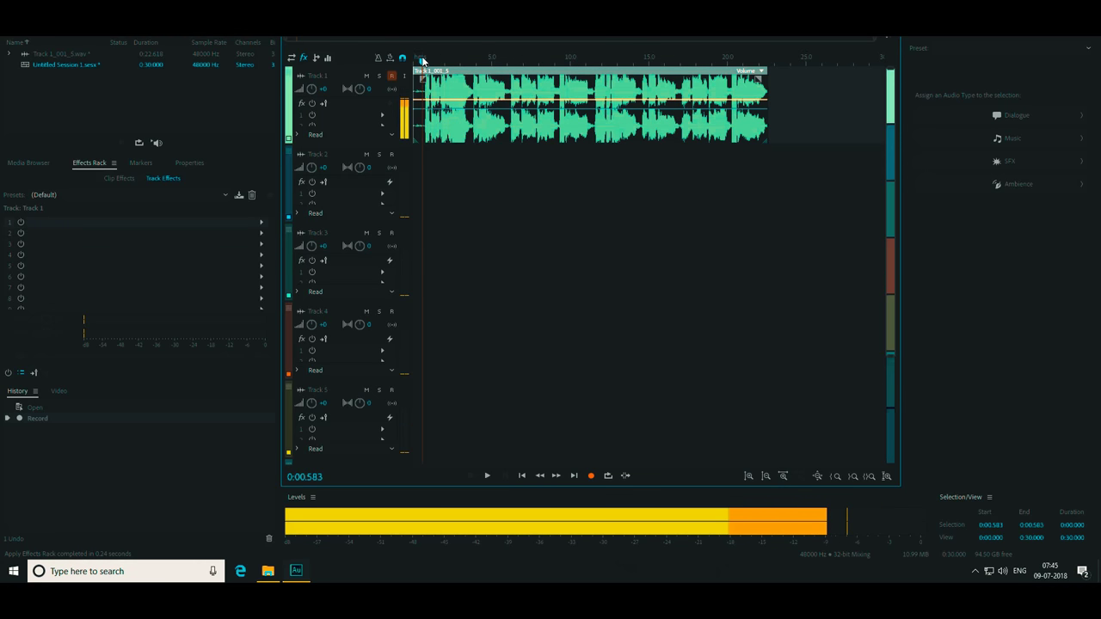
key("space")
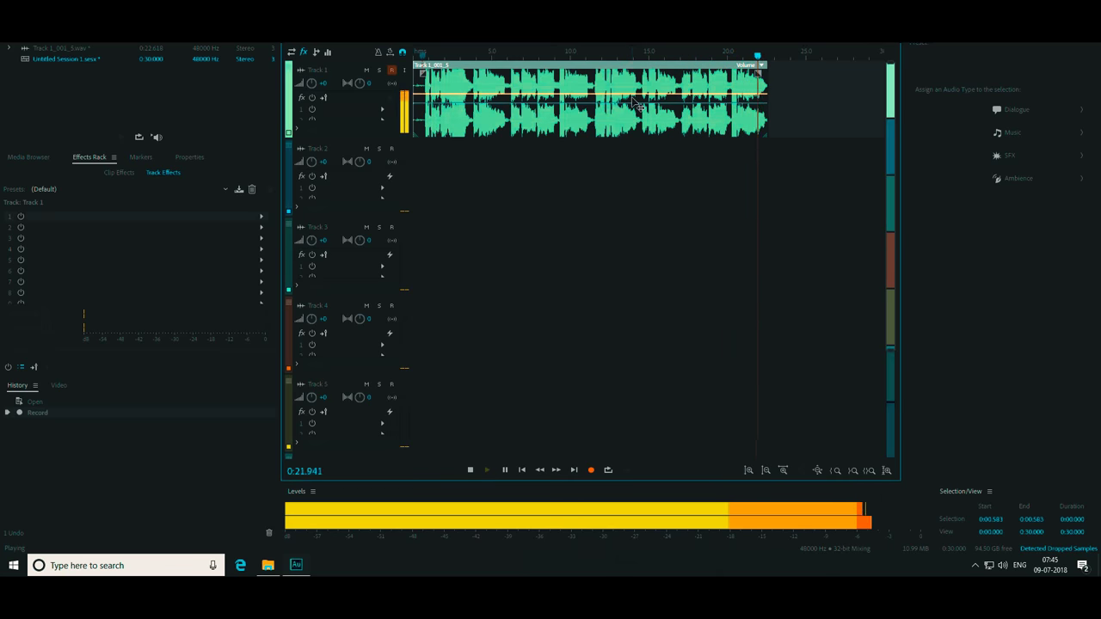
key("space")
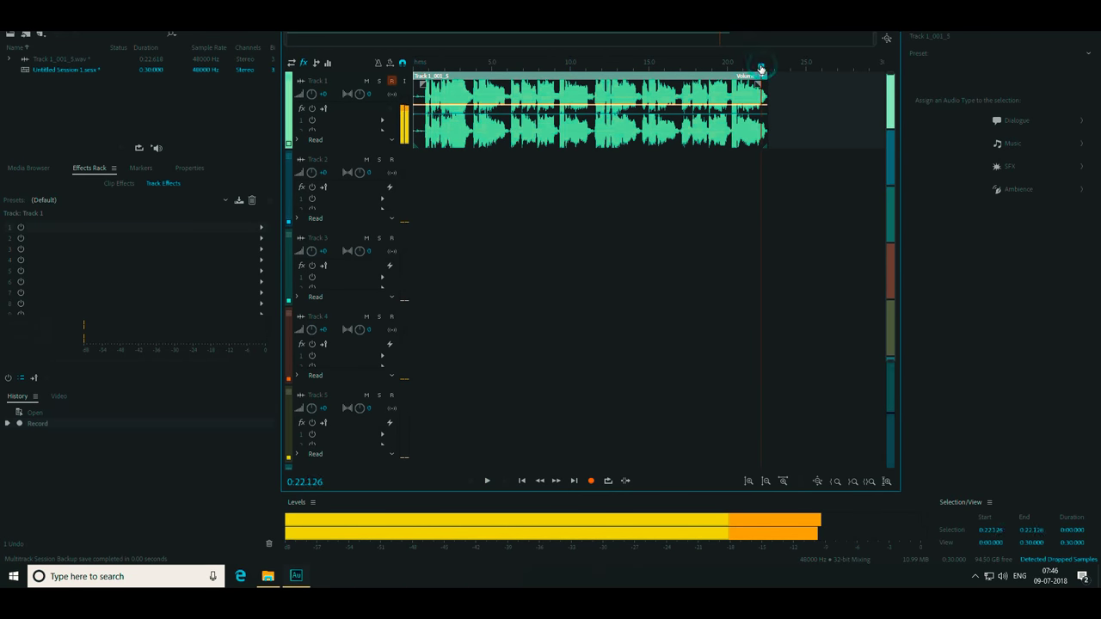
left_click_drag(761, 70, 435, 86)
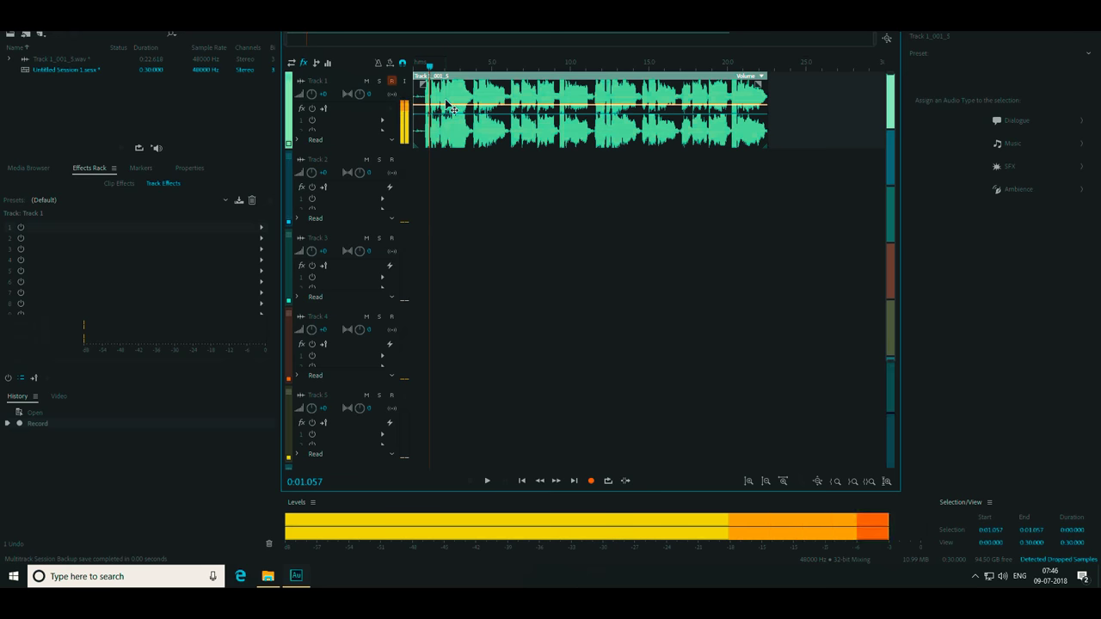
Switch to the Windows desktop and refresh it several times
key("super+d")
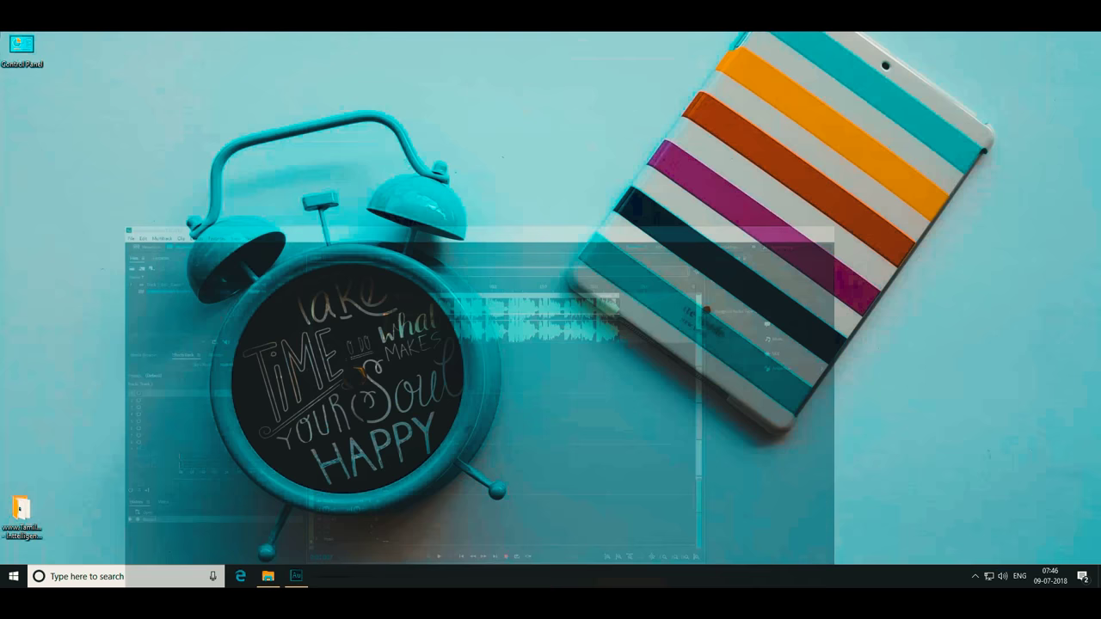
right_click(510, 68)
left_click(524, 95)
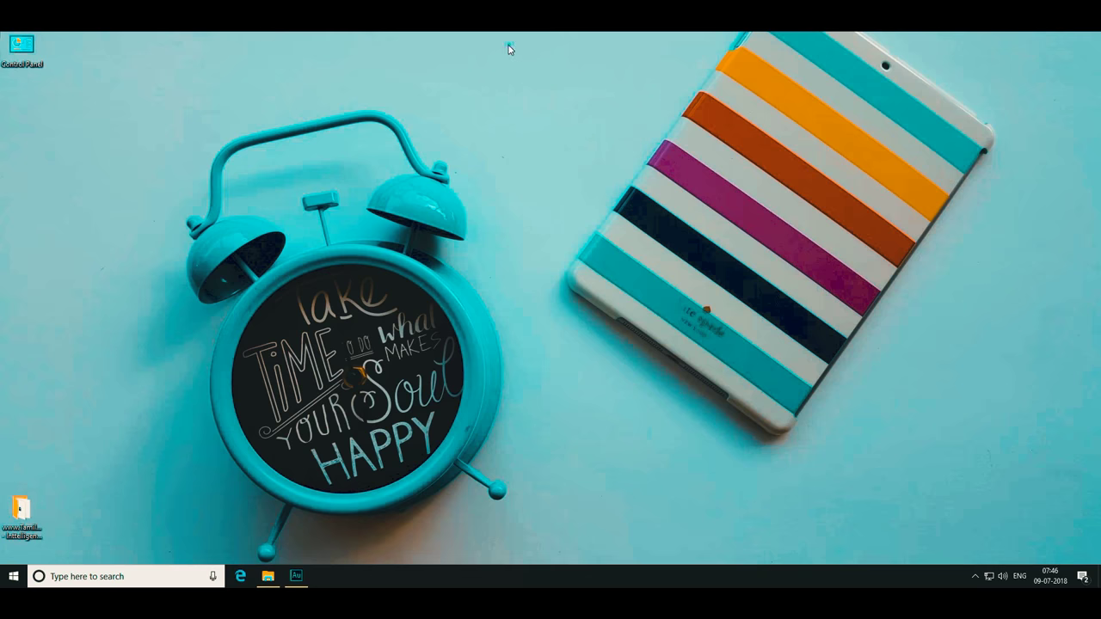
right_click(510, 45)
left_click(527, 80)
right_click(540, 69)
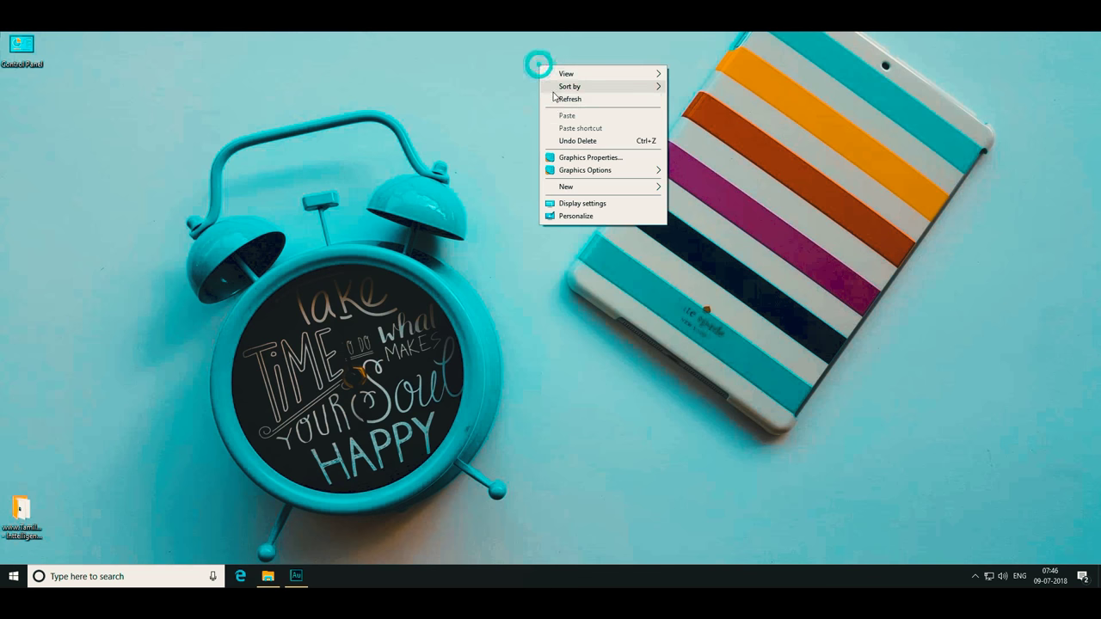
left_click(554, 101)
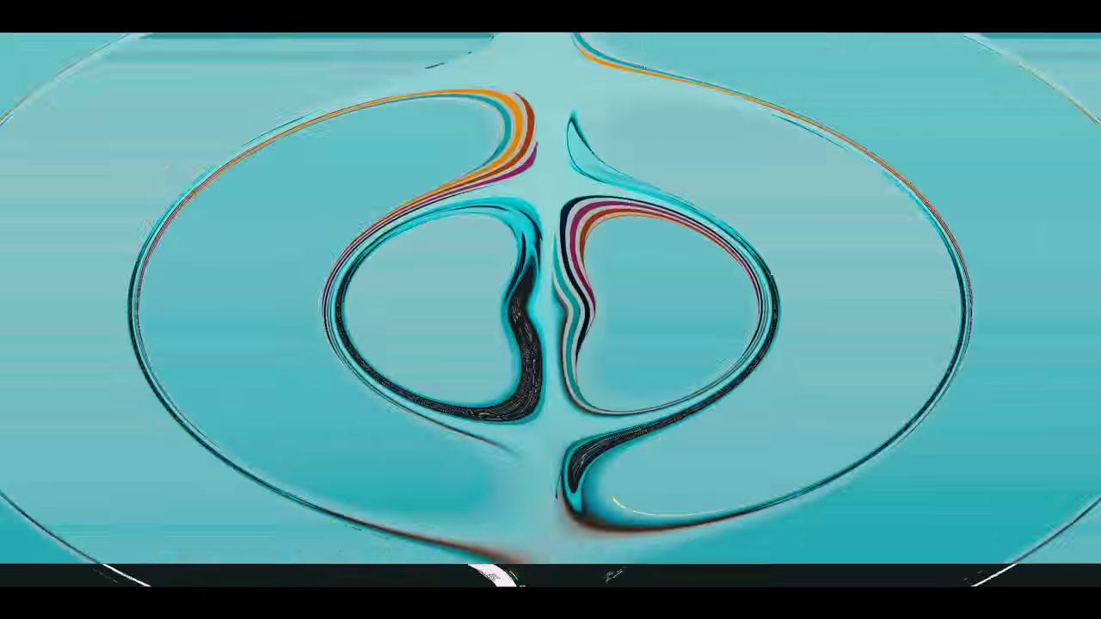